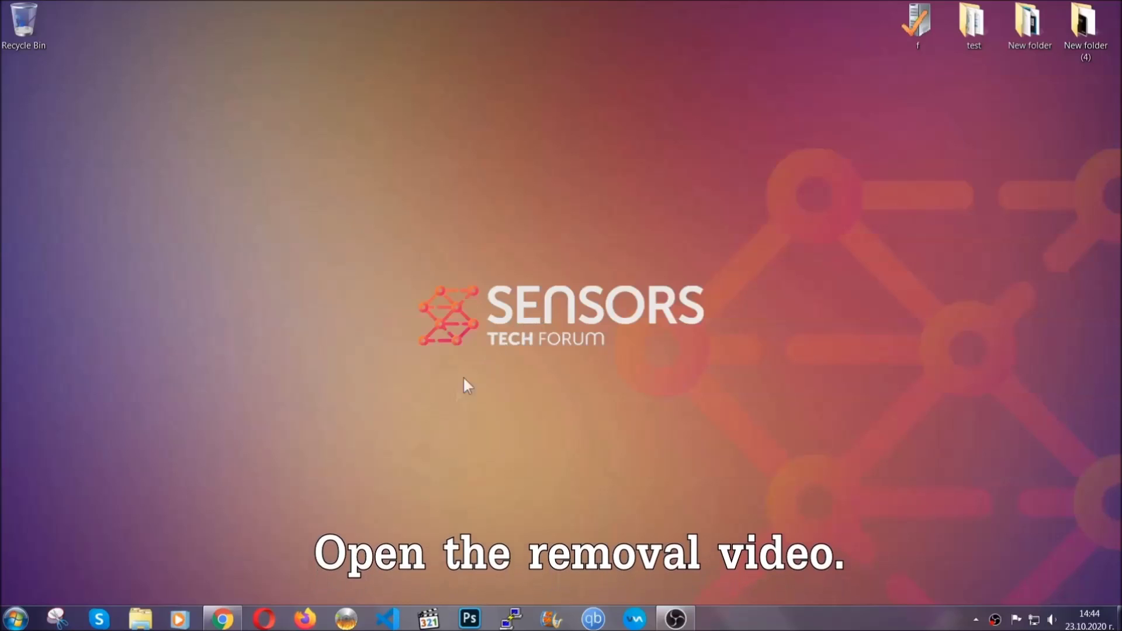
Follow the ransomware video's description link and run the downloaded SpyHunter-Installer.exe
click(222, 619)
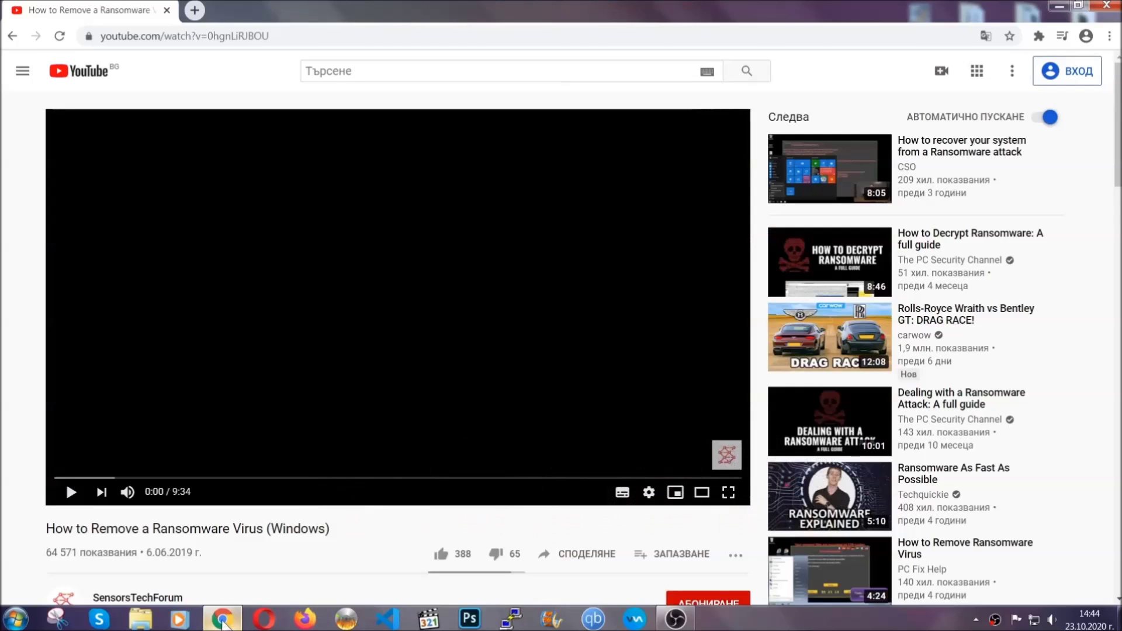
scroll(205, 477, down, 4)
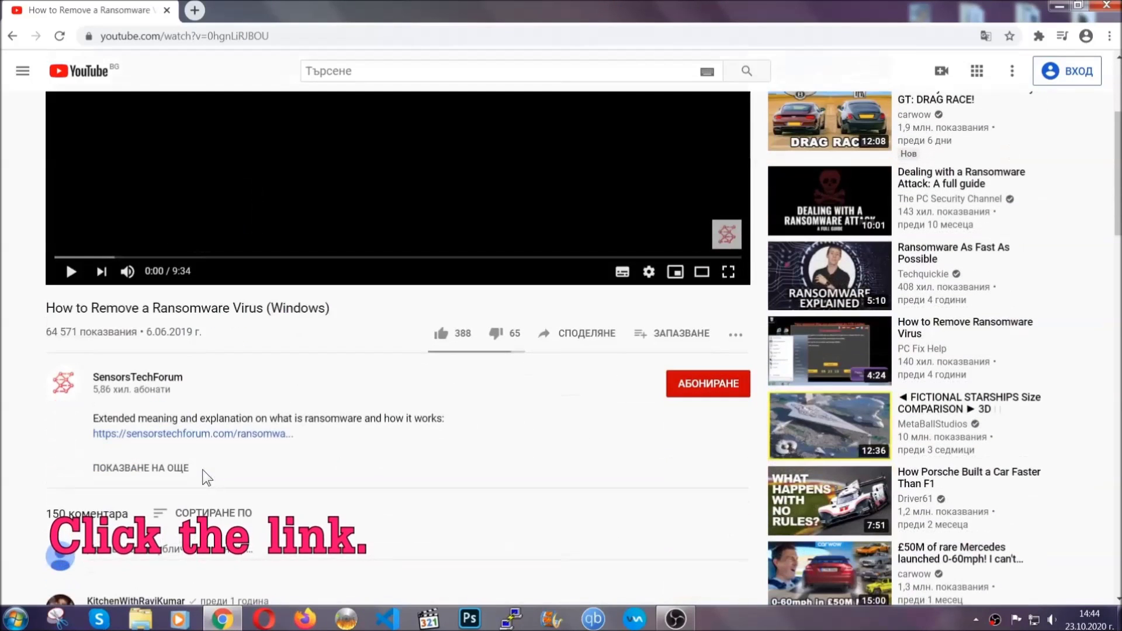
click(223, 435)
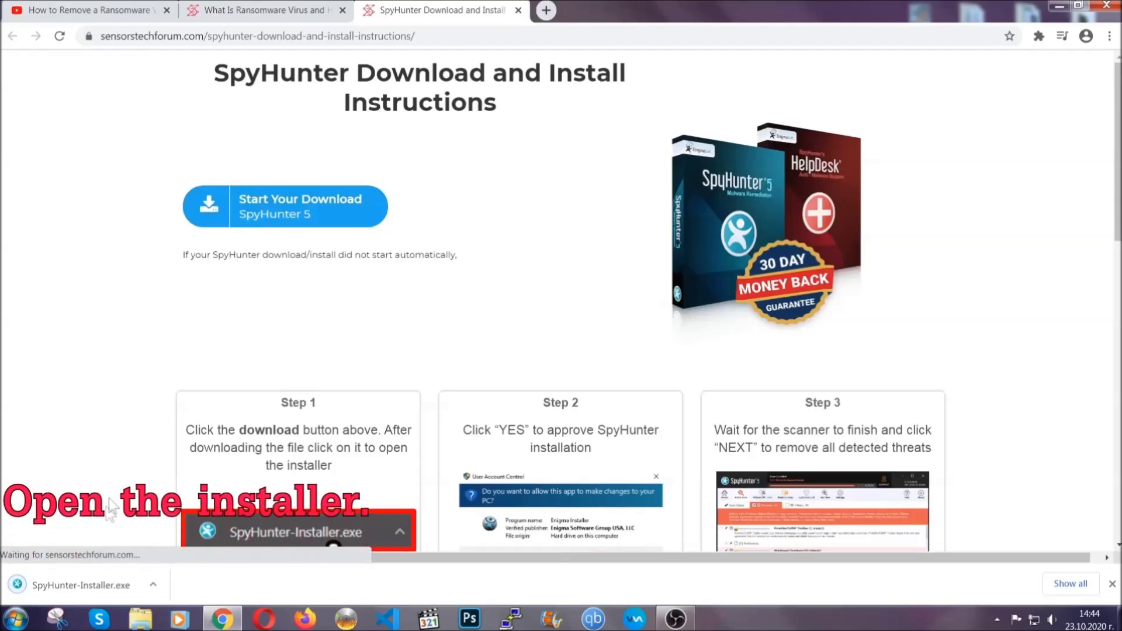
click(80, 583)
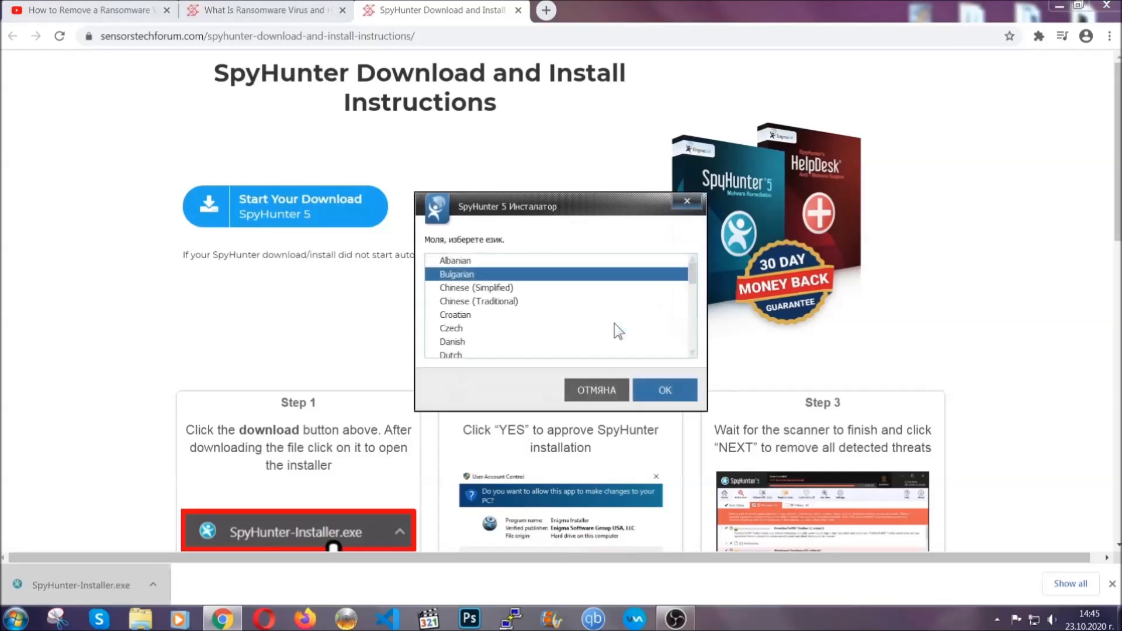
Install SpyHunter 5 in English, accepting the EULA, and close the finished installer
scroll(584, 324, down, 2)
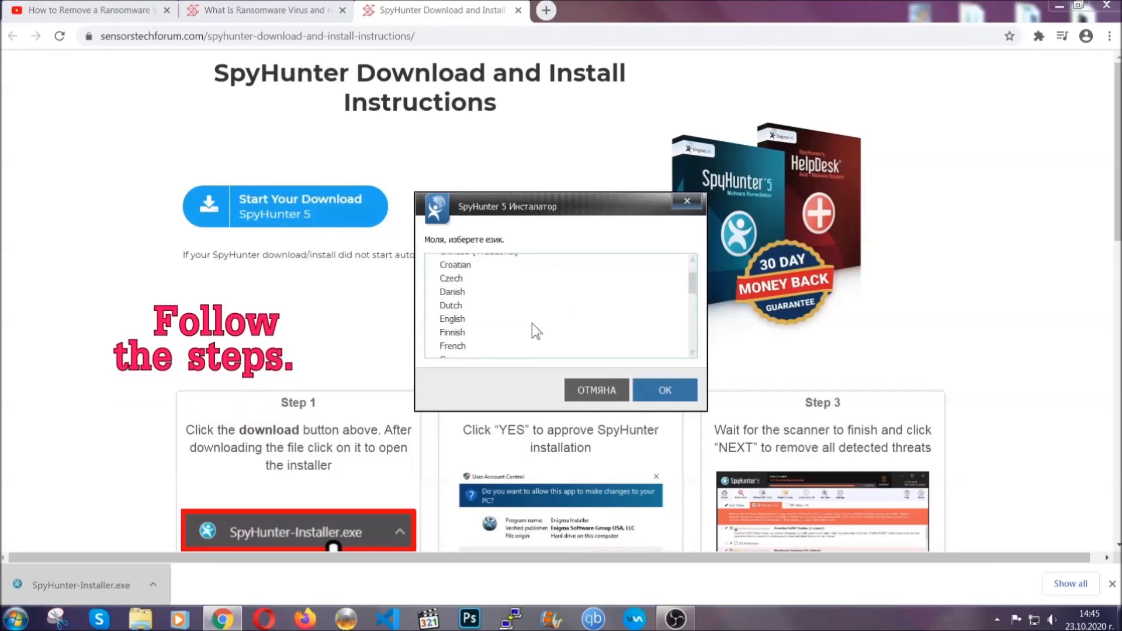
click(529, 321)
click(654, 389)
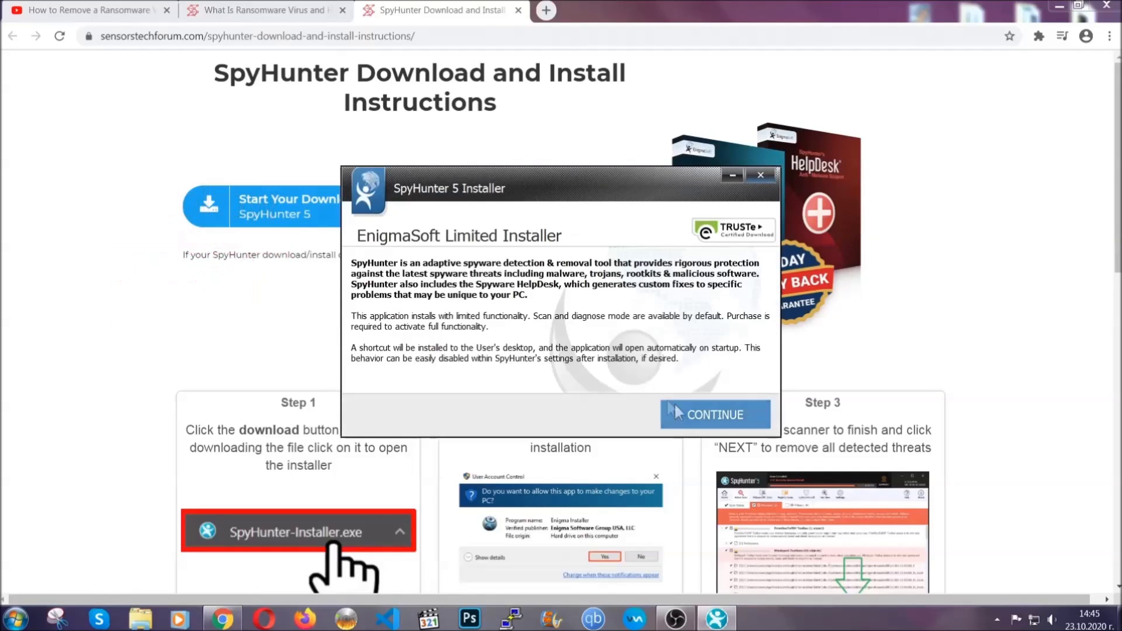
click(676, 412)
click(643, 378)
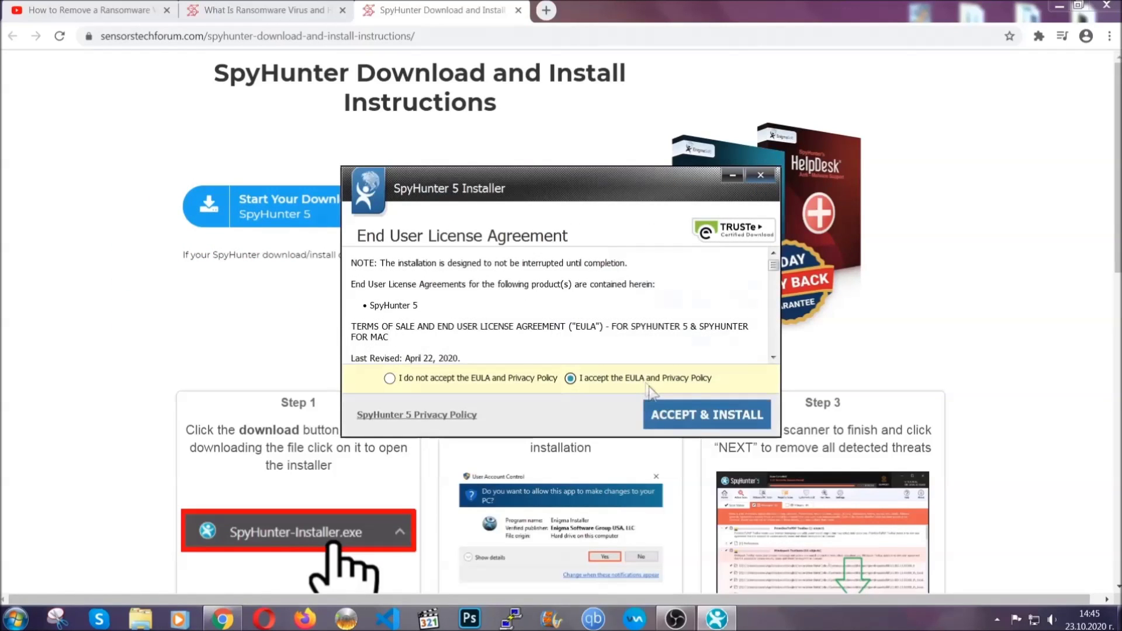
click(669, 413)
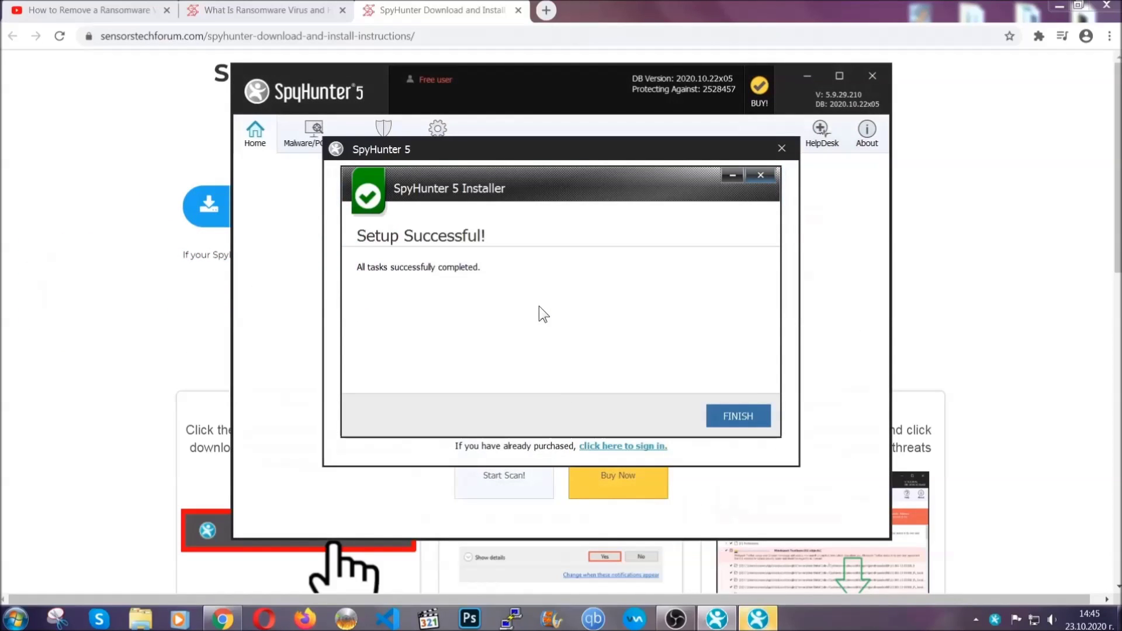
click(717, 419)
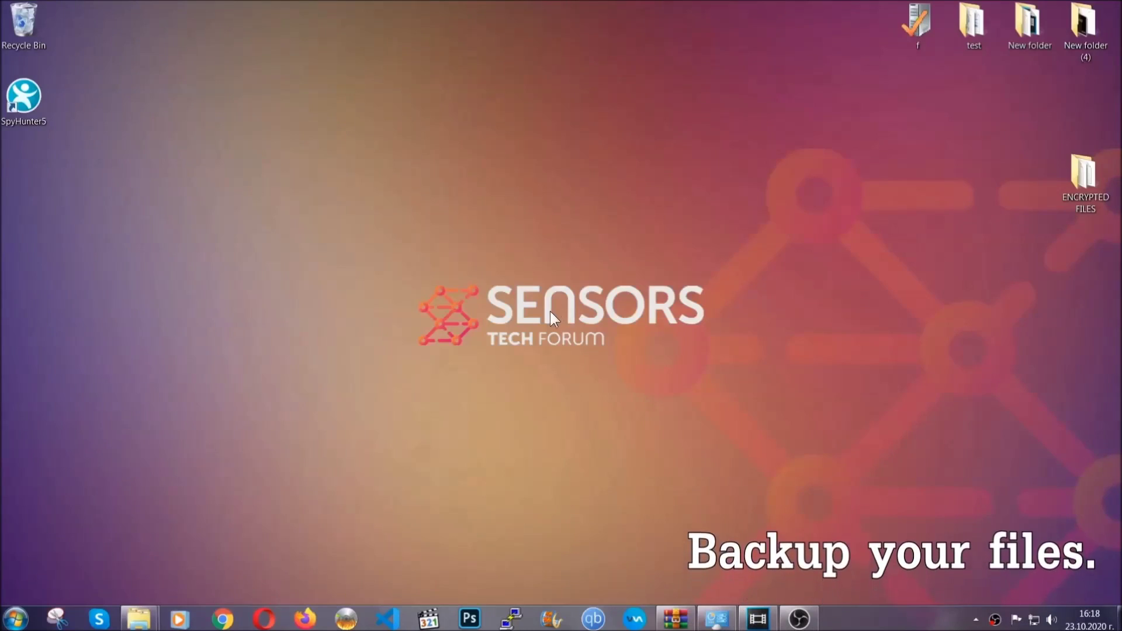
Copy all six encrypted .efji files from the ENCRYPTED FILES folder
double_click(1077, 180)
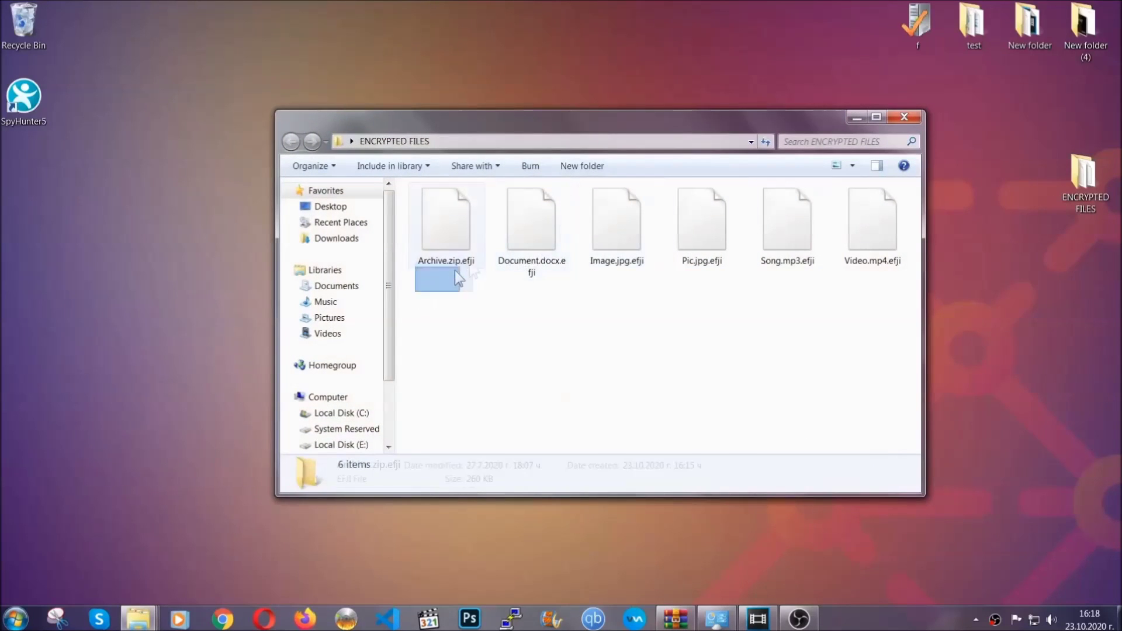
drag(454, 271, 878, 208)
right_click(878, 208)
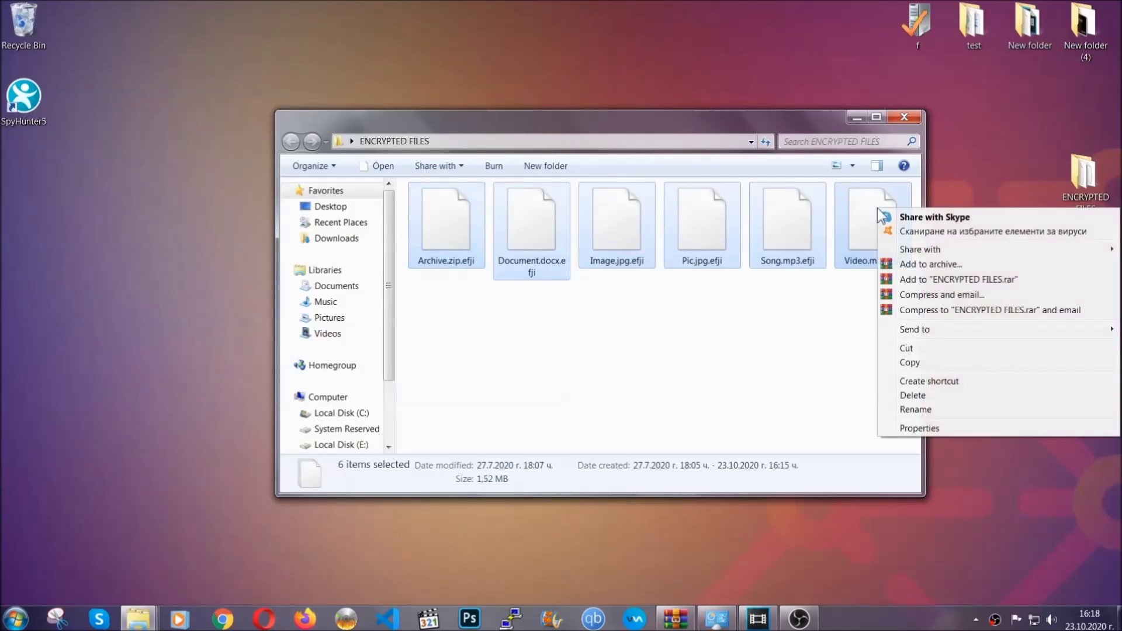
click(909, 363)
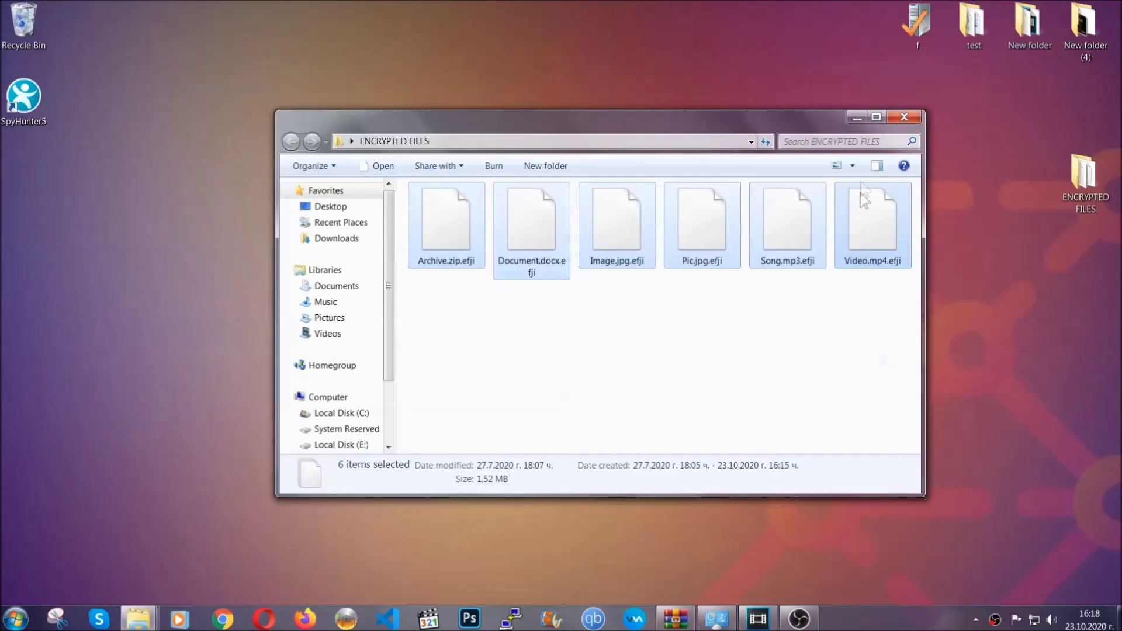
click(856, 118)
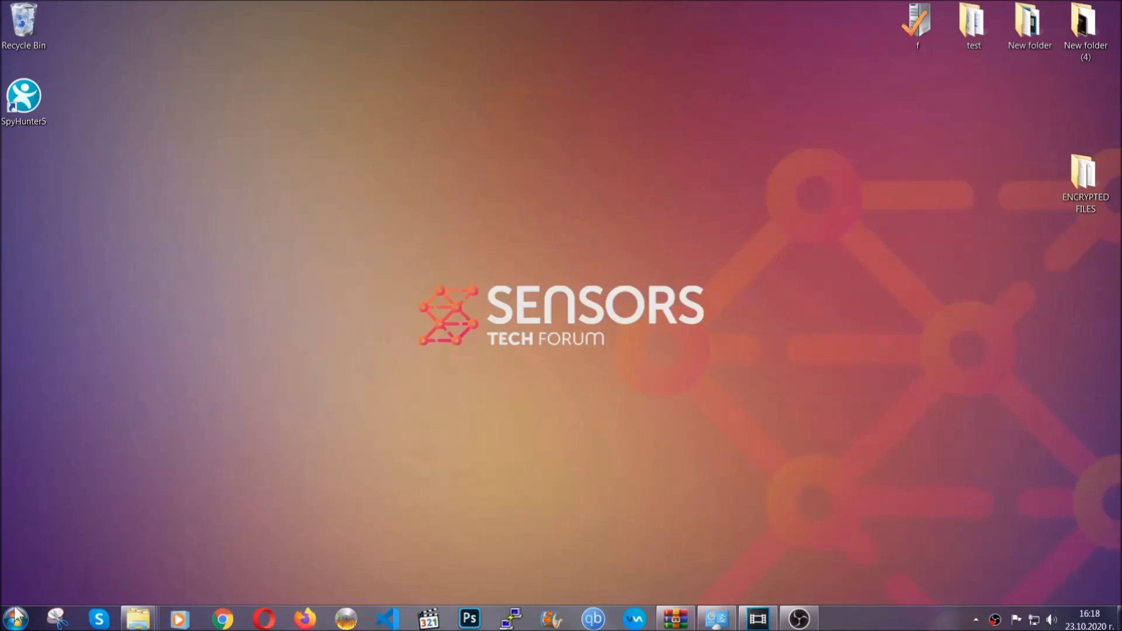
Paste the six copied files onto FLASH DRIVE (H:) and close the window
click(16, 617)
click(214, 438)
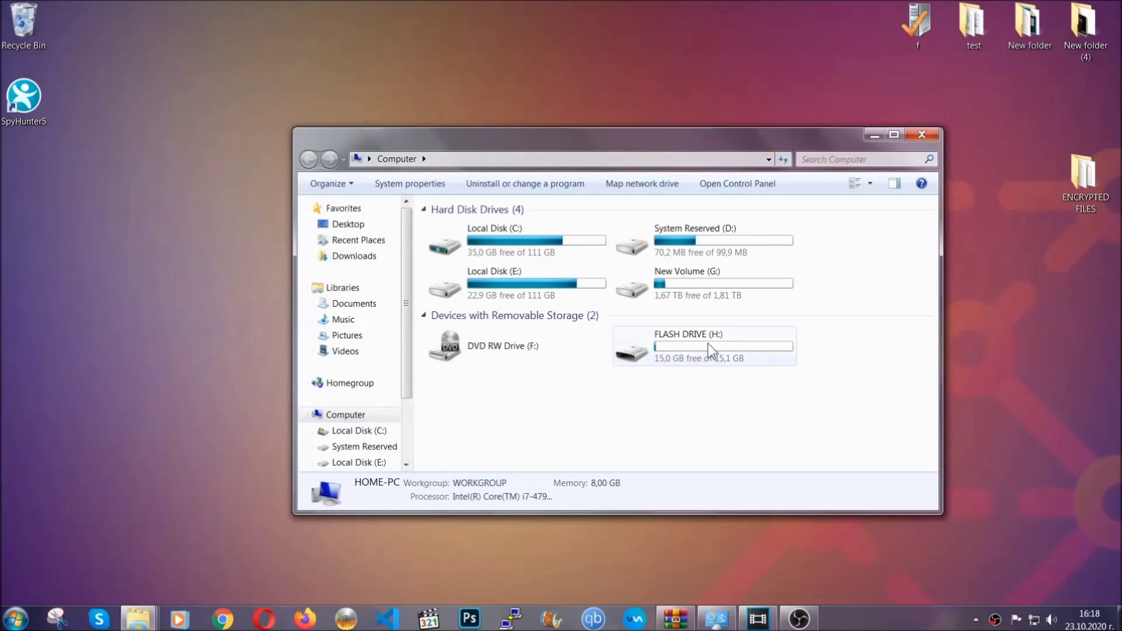
double_click(707, 342)
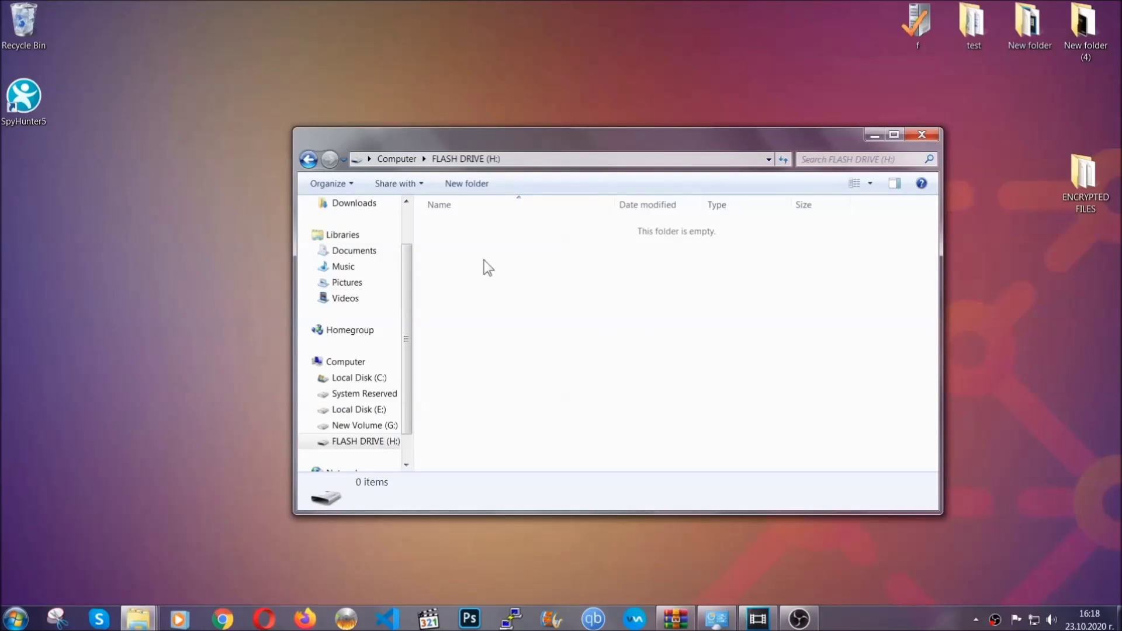
right_click(484, 260)
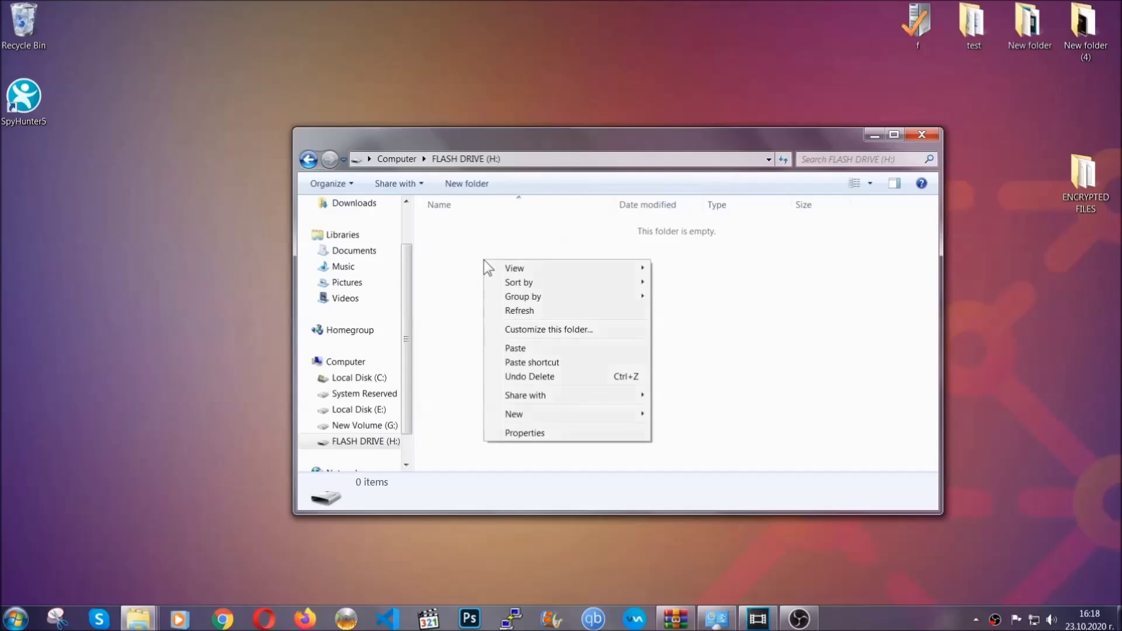
click(510, 349)
click(510, 350)
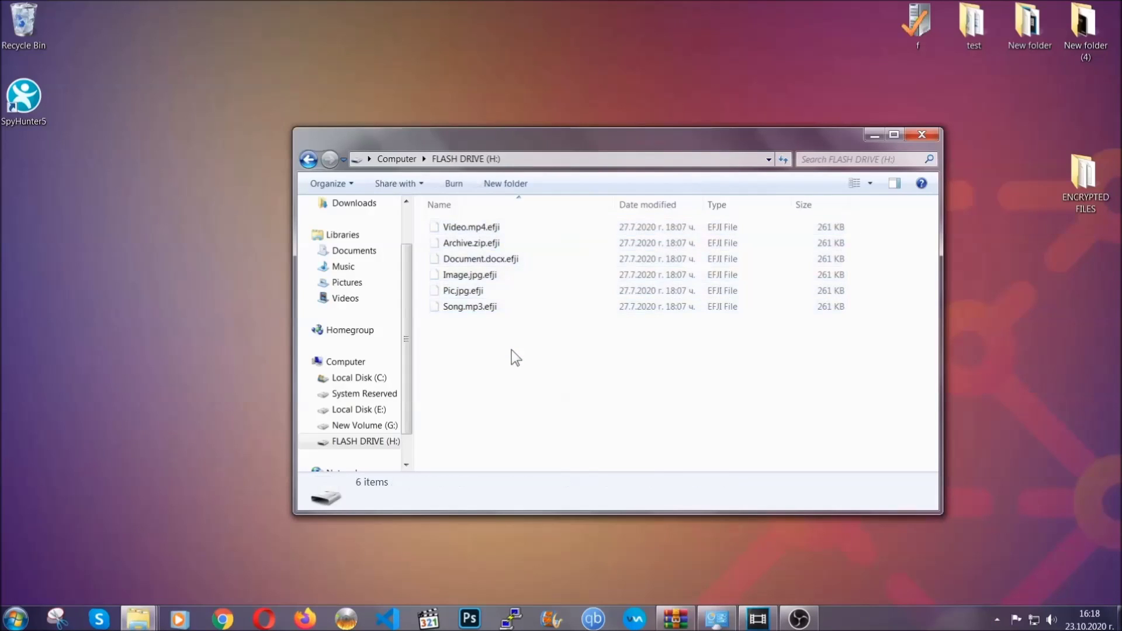
click(922, 134)
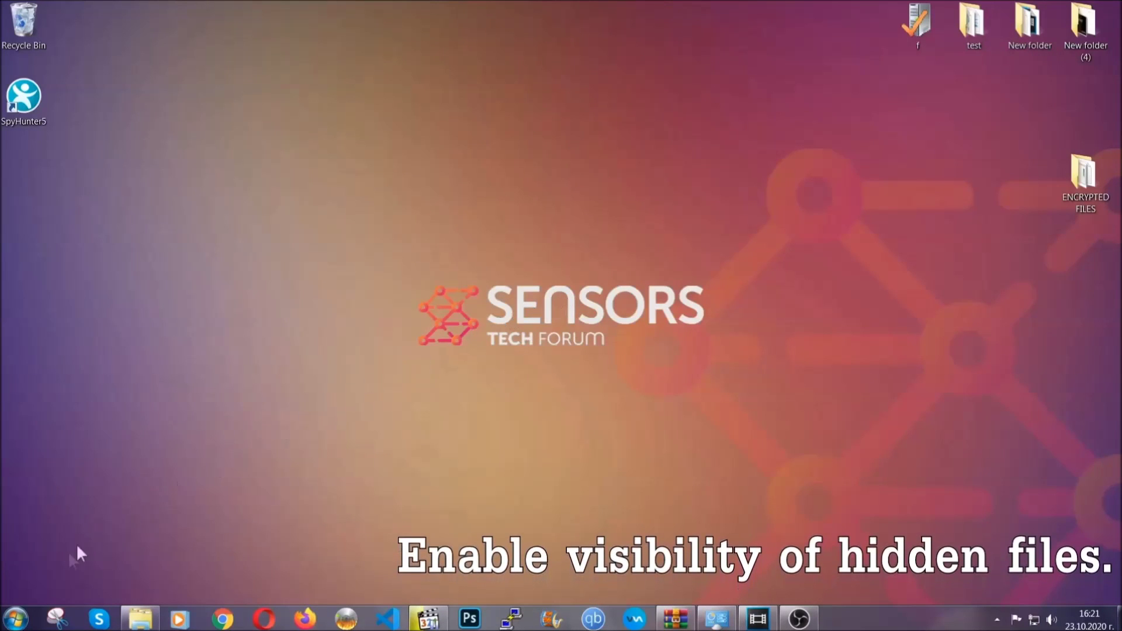
Find 'hidden files and folders' from Start and apply 'Show hidden files, folders, and drives'
click(15, 618)
click(48, 582)
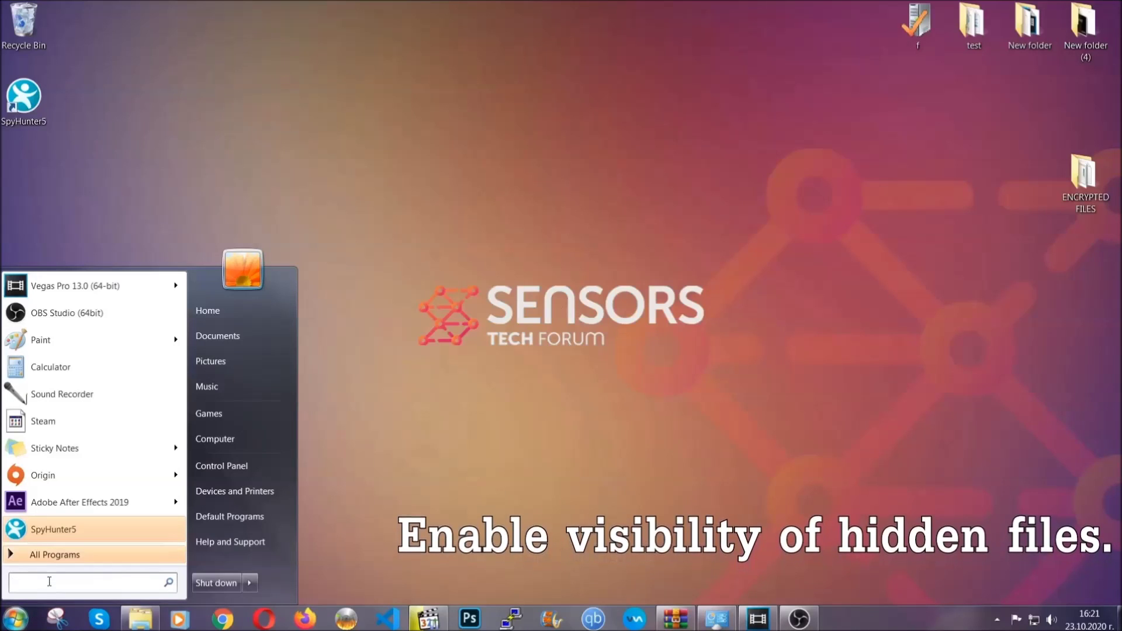
text(showh)
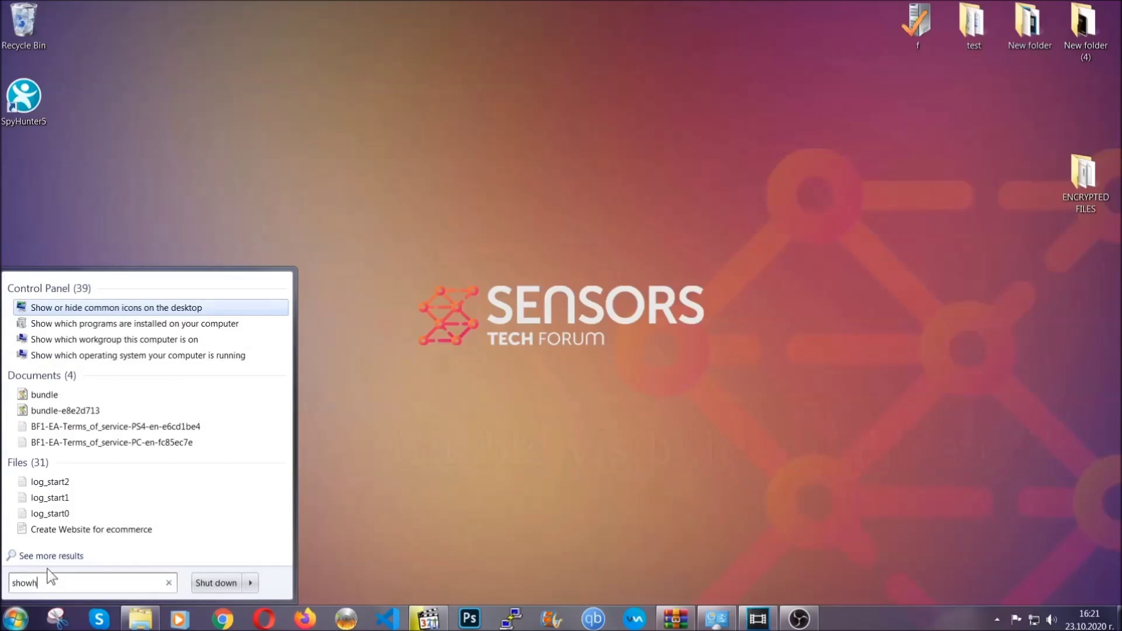
key(BackSpace)
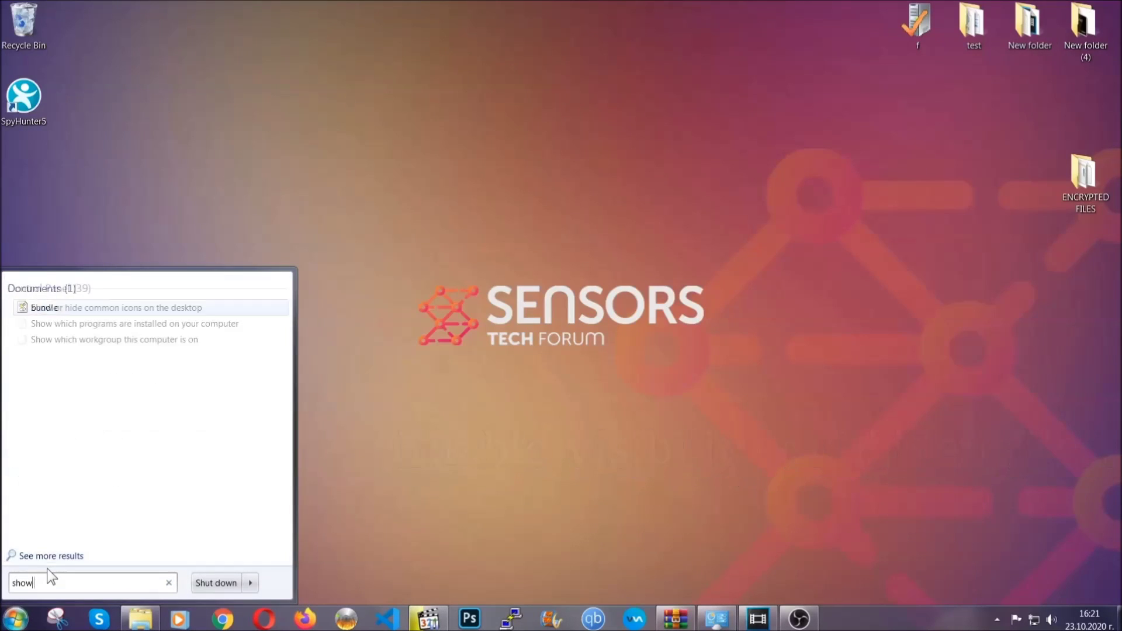
text(hidden files and folders)
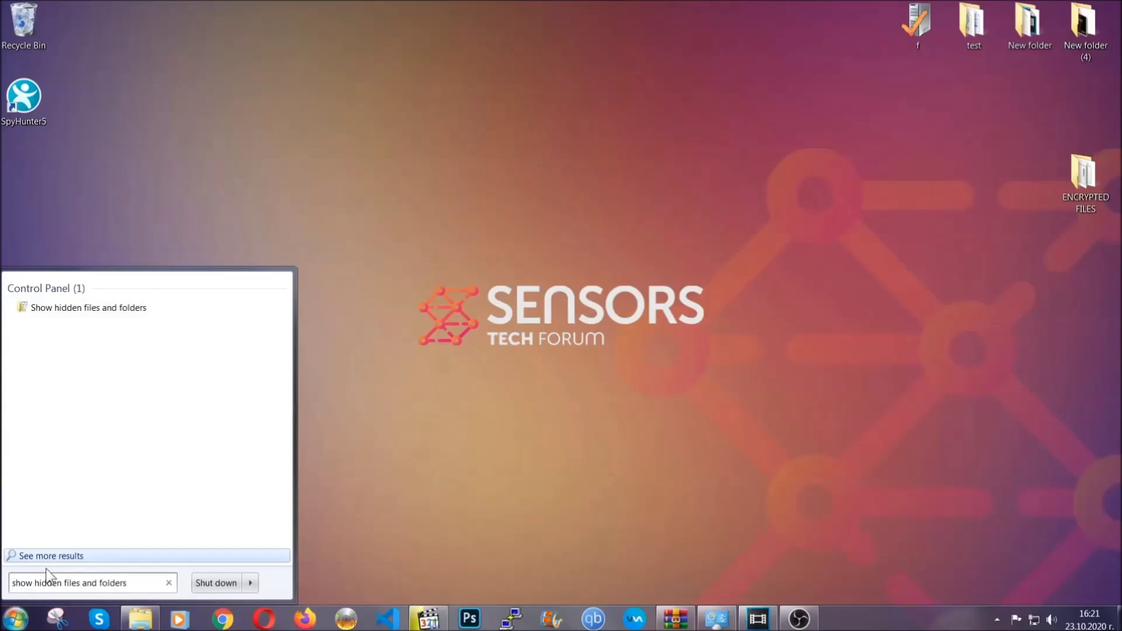
click(132, 310)
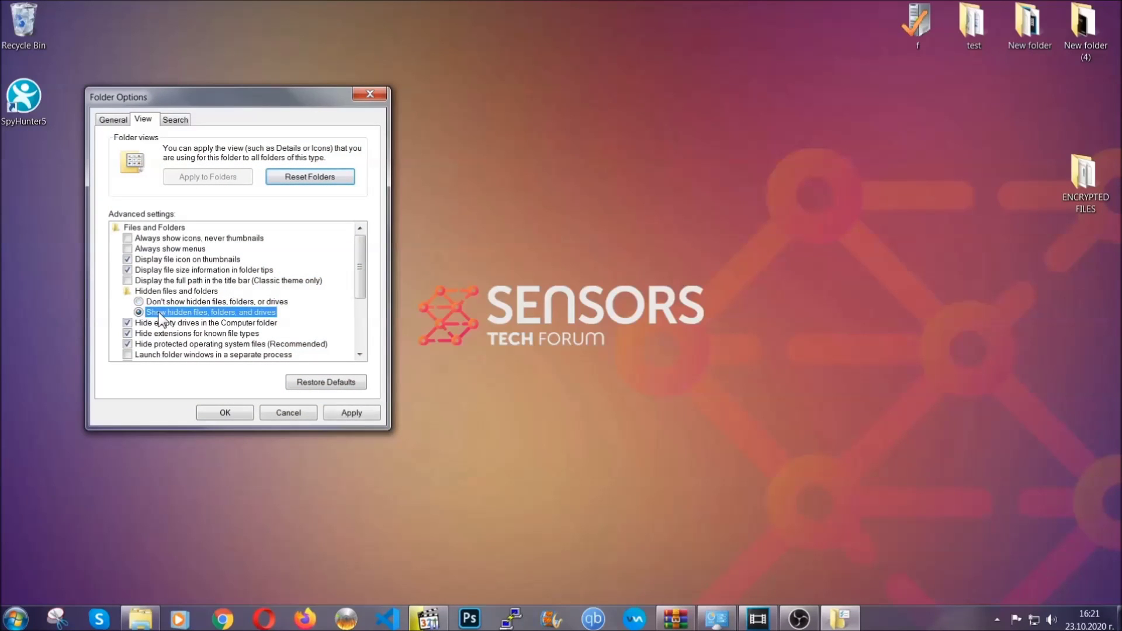
click(347, 416)
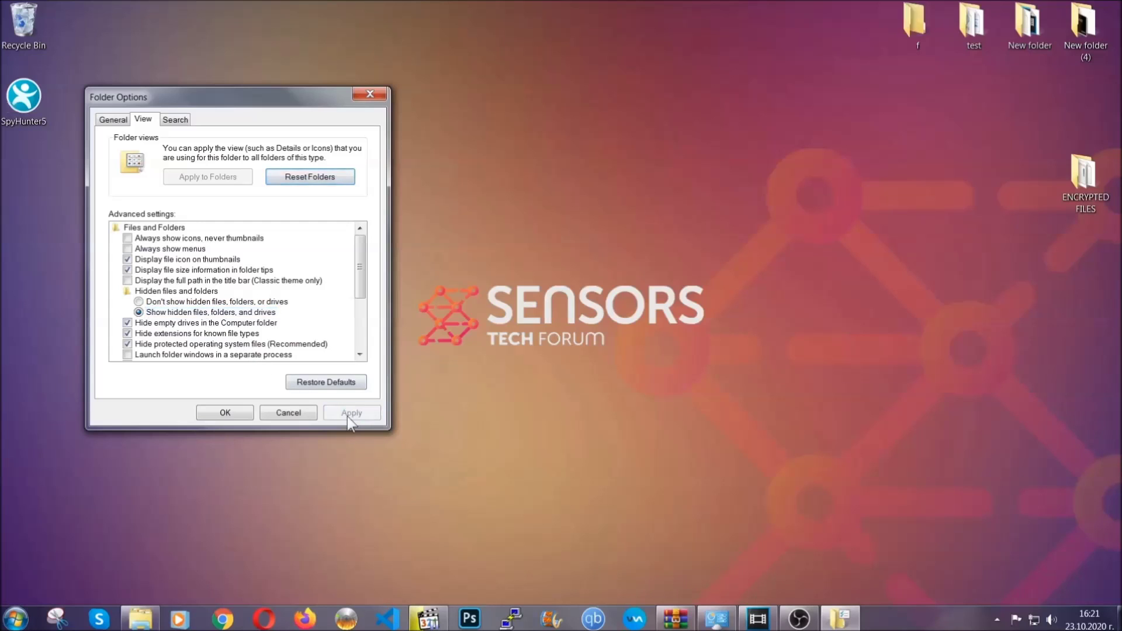
click(222, 412)
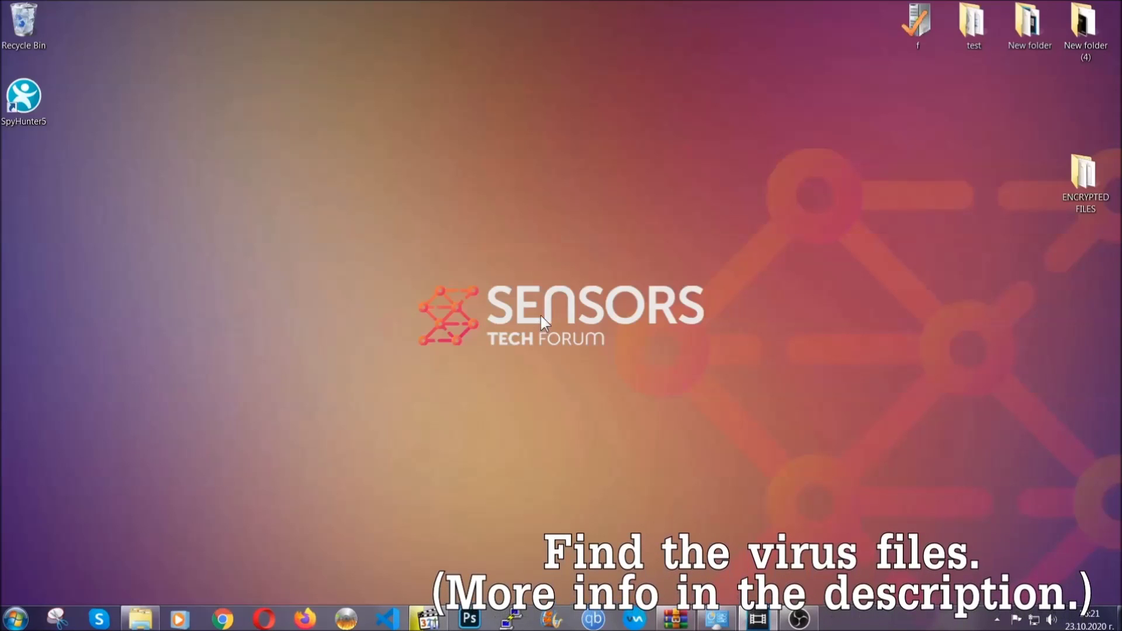
Search the whole Computer for 'fileextension:exe Example Vir'
click(16, 618)
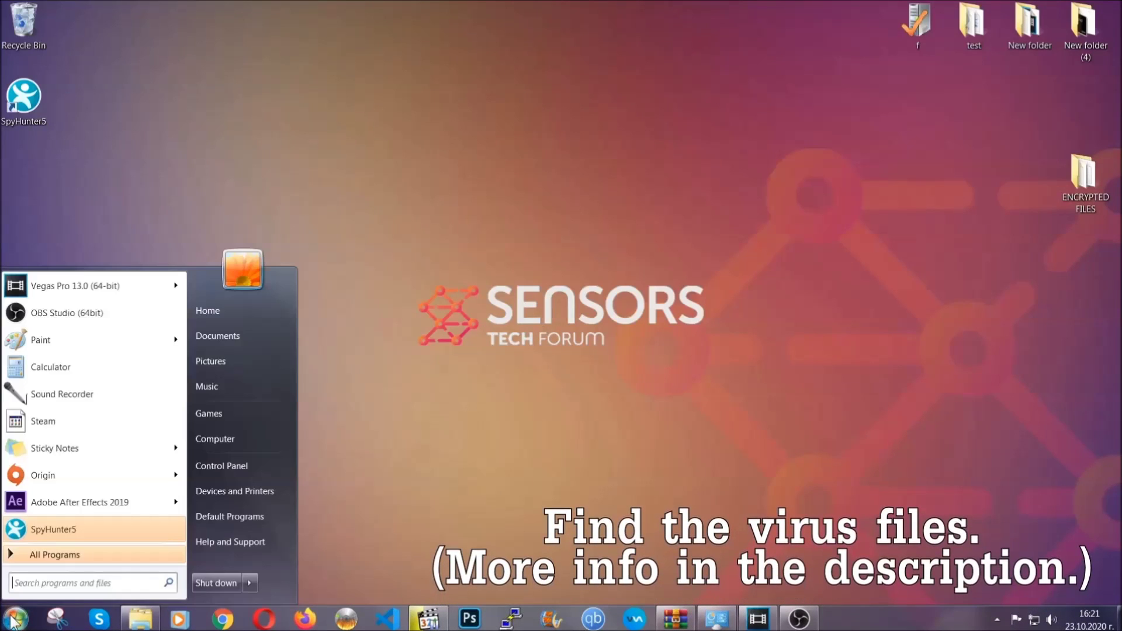
click(230, 438)
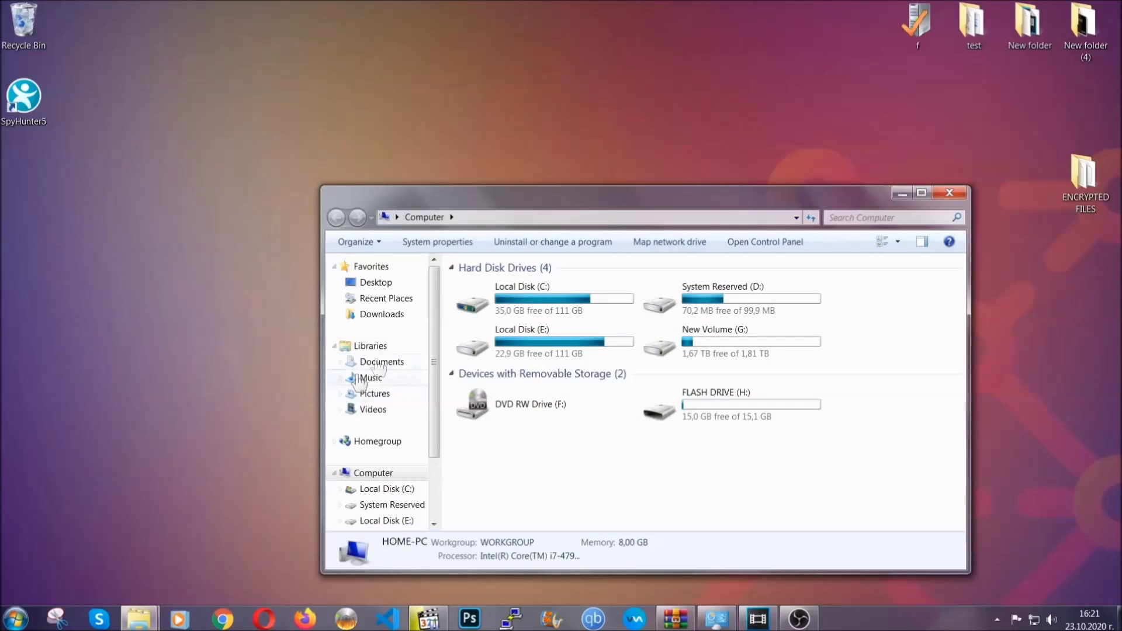
drag(610, 206, 534, 152)
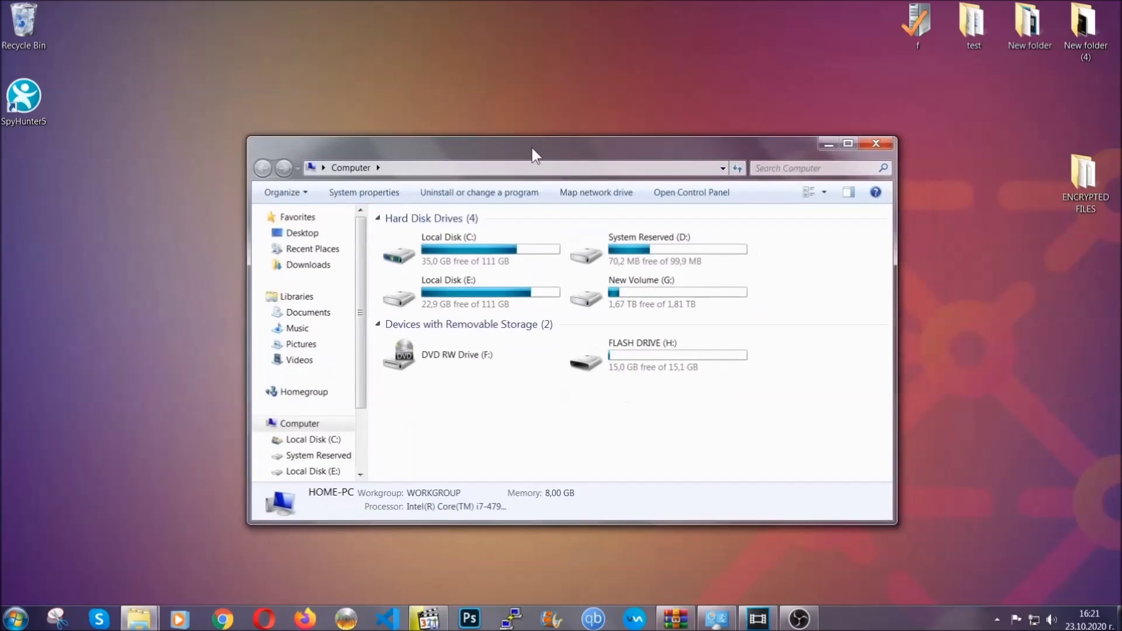
click(762, 169)
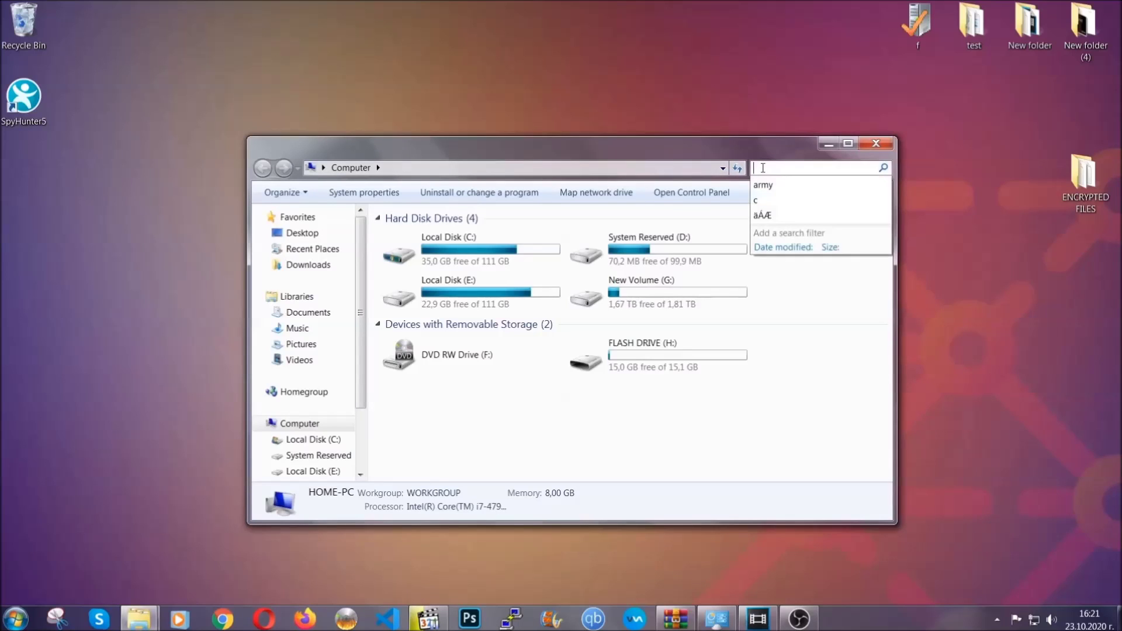
text(file)
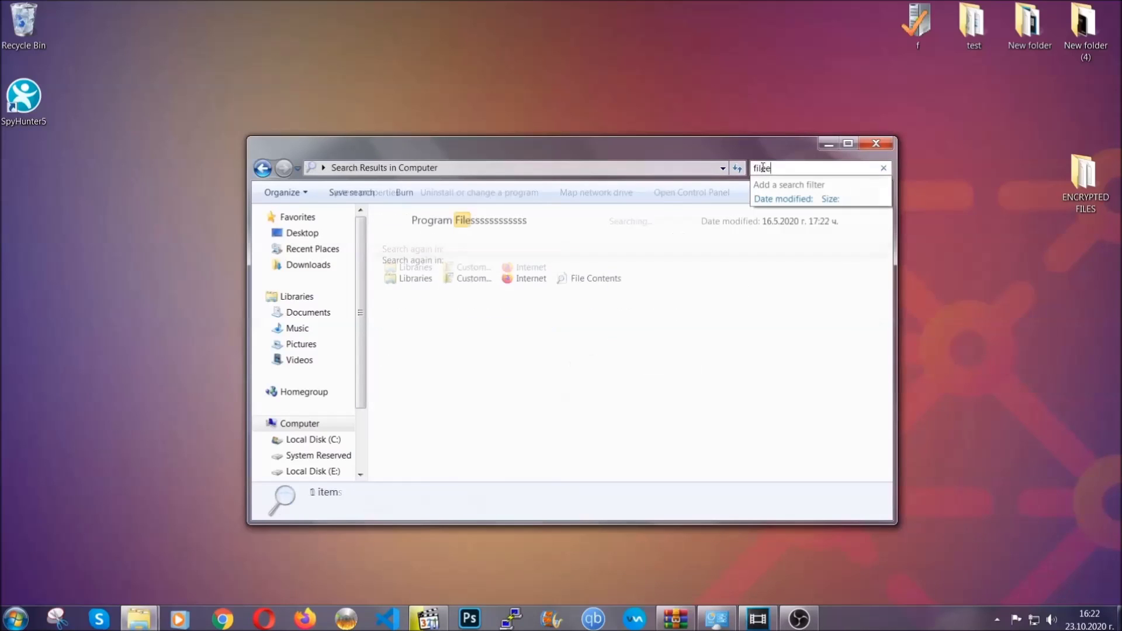
text(extension:exe )
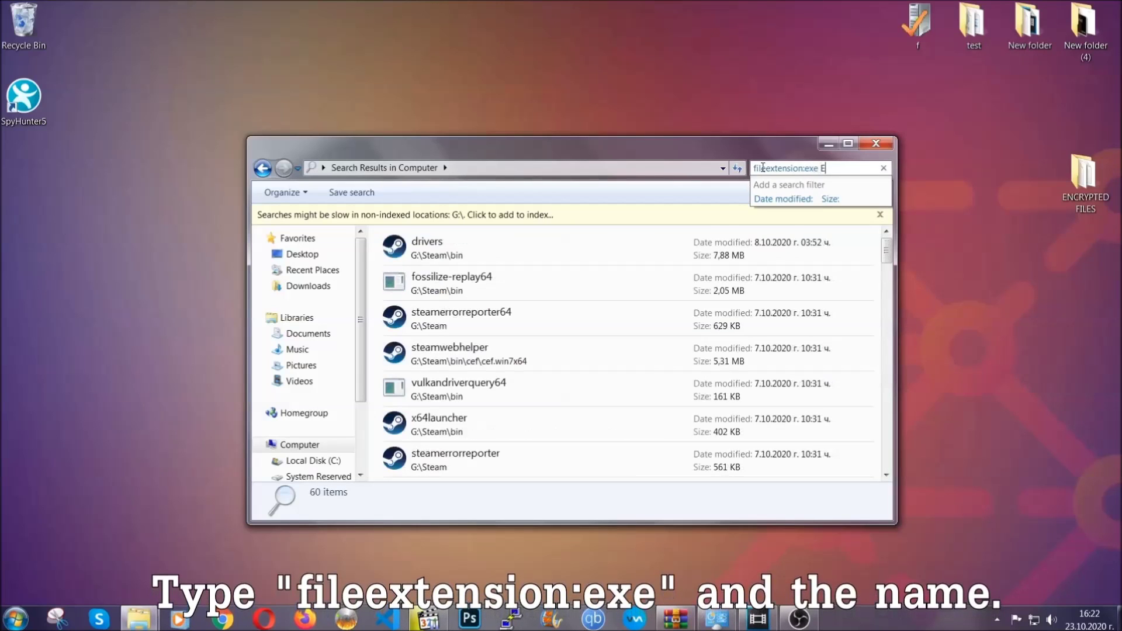
text(Example Virus Name)
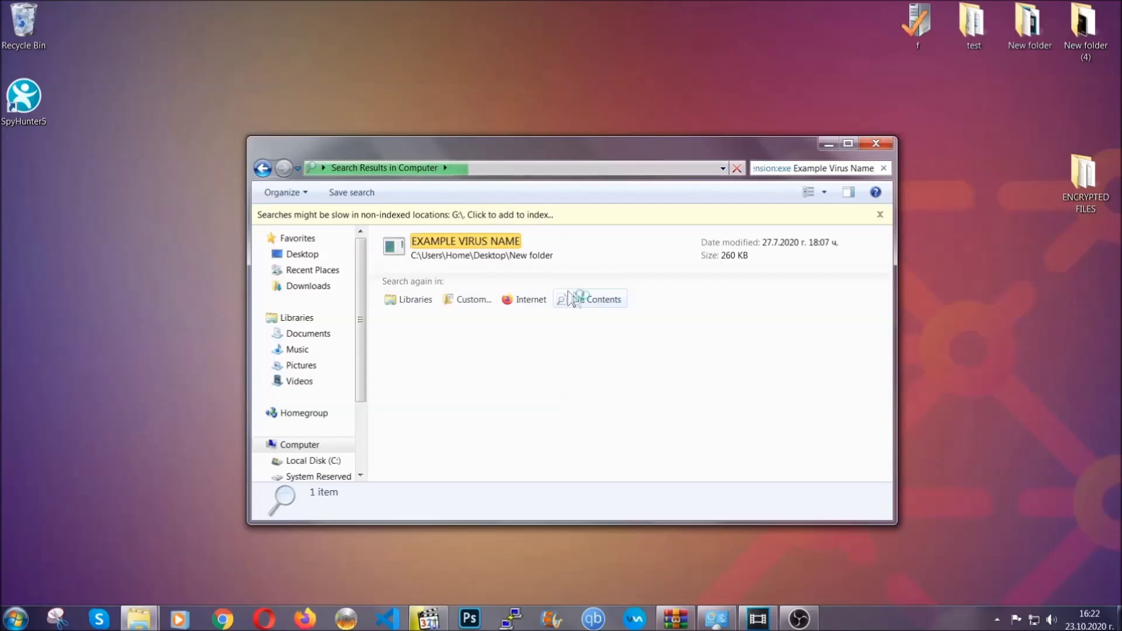
Delete the EXAMPLE VIRUS NAME application to the Recycle Bin and close Explorer
click(489, 236)
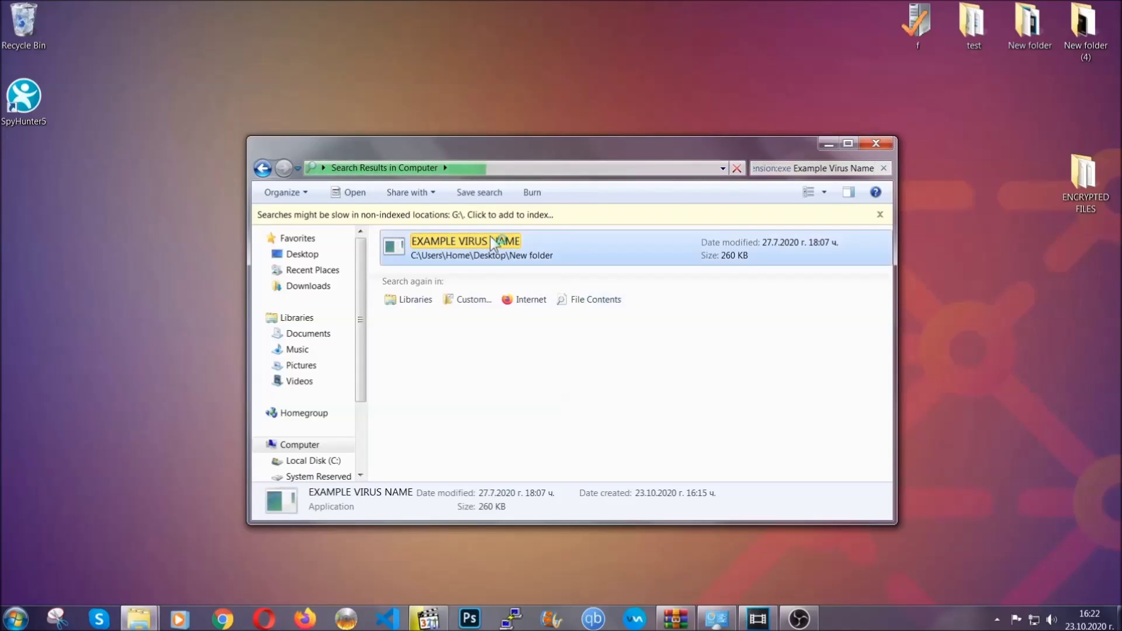
right_click(491, 240)
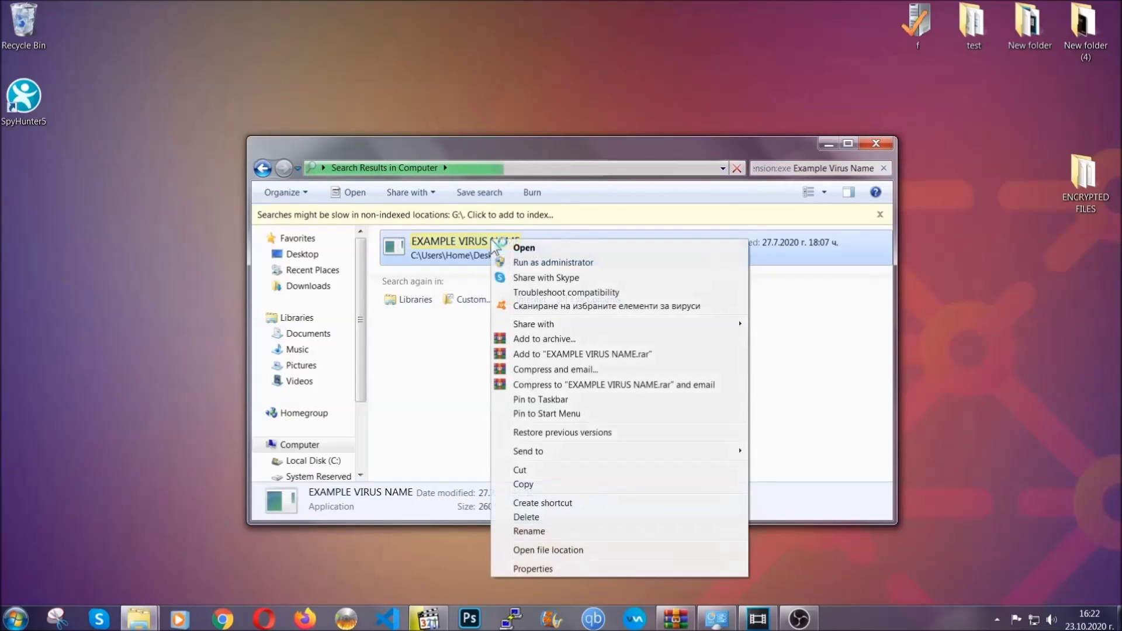
click(541, 517)
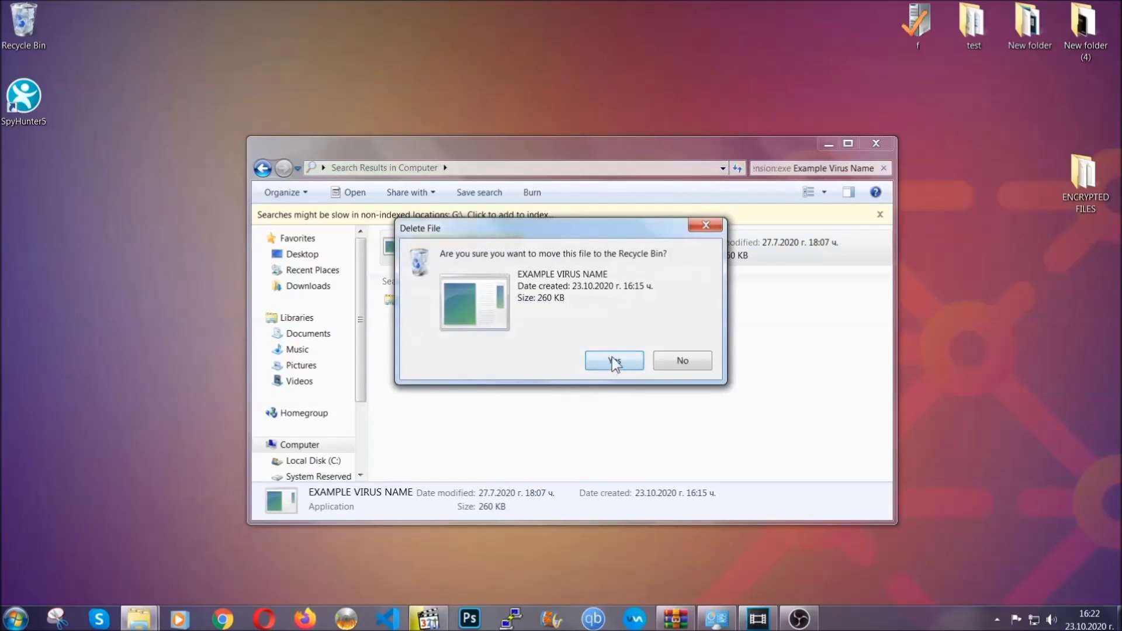
click(611, 358)
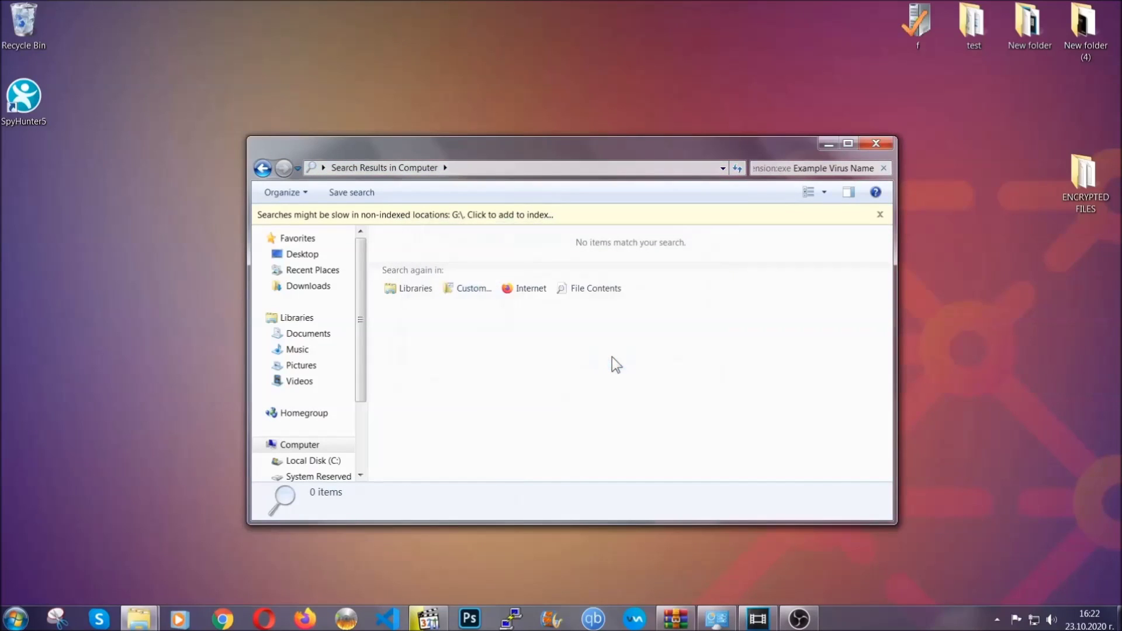
click(876, 144)
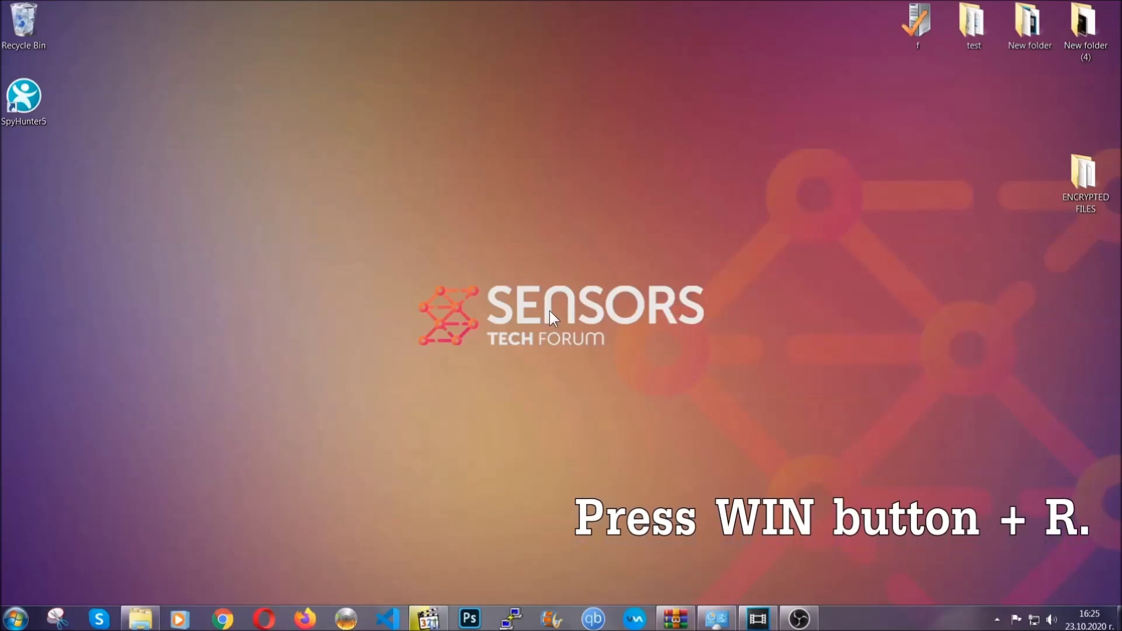
Run REGEDIT from the Win+R dialog, replacing the default cmd
key(super+r)
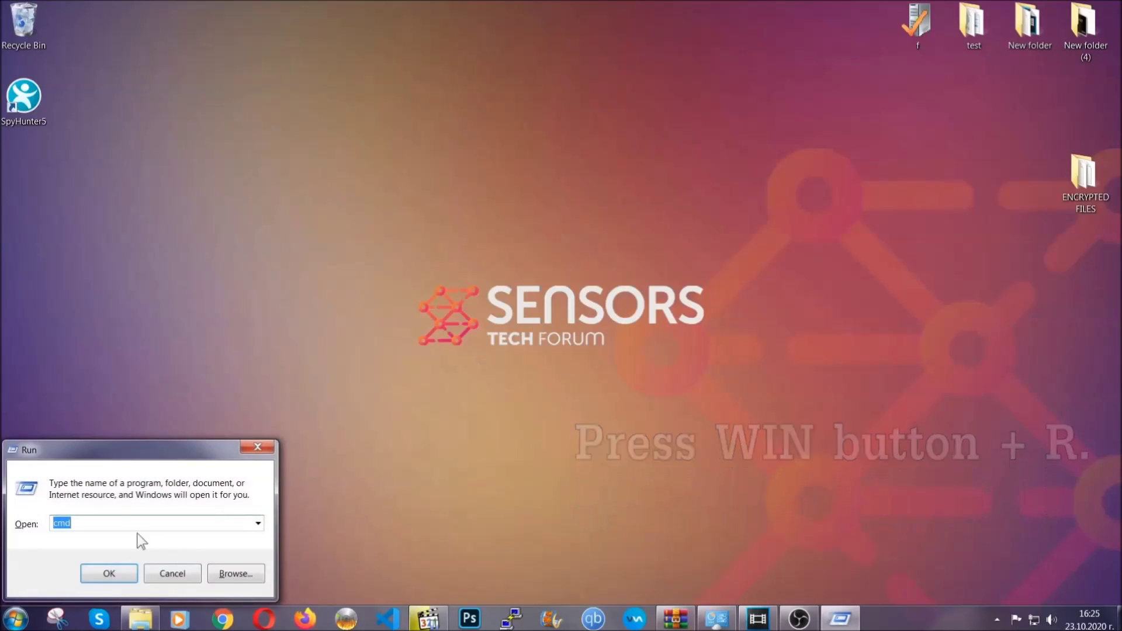
click(106, 529)
drag(106, 531, 16, 529)
text(REGEDIT)
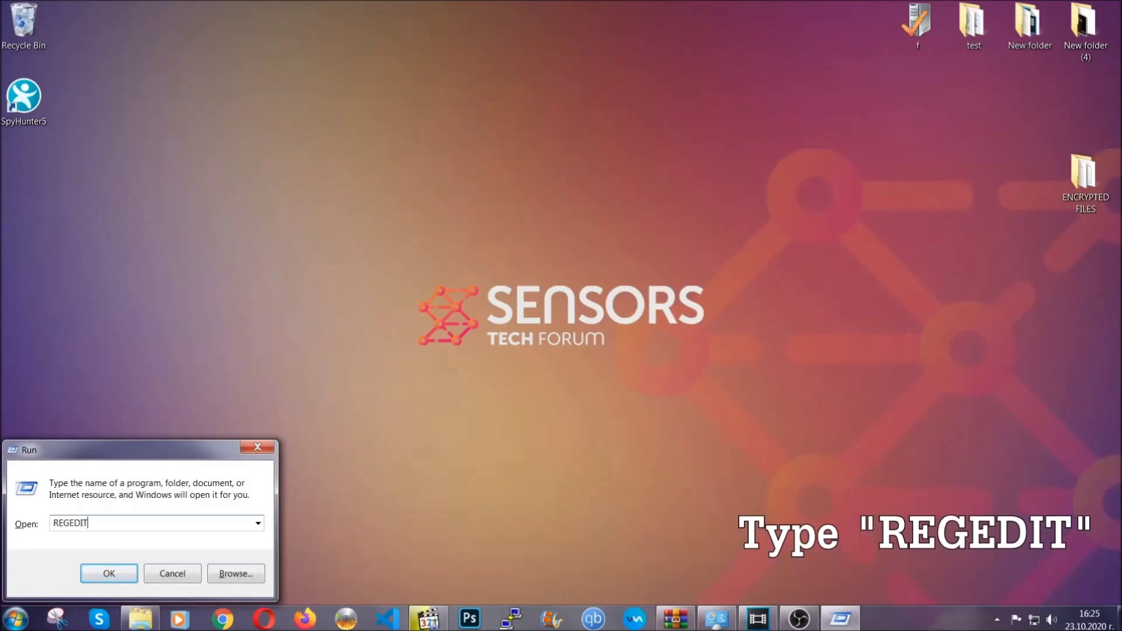
click(96, 571)
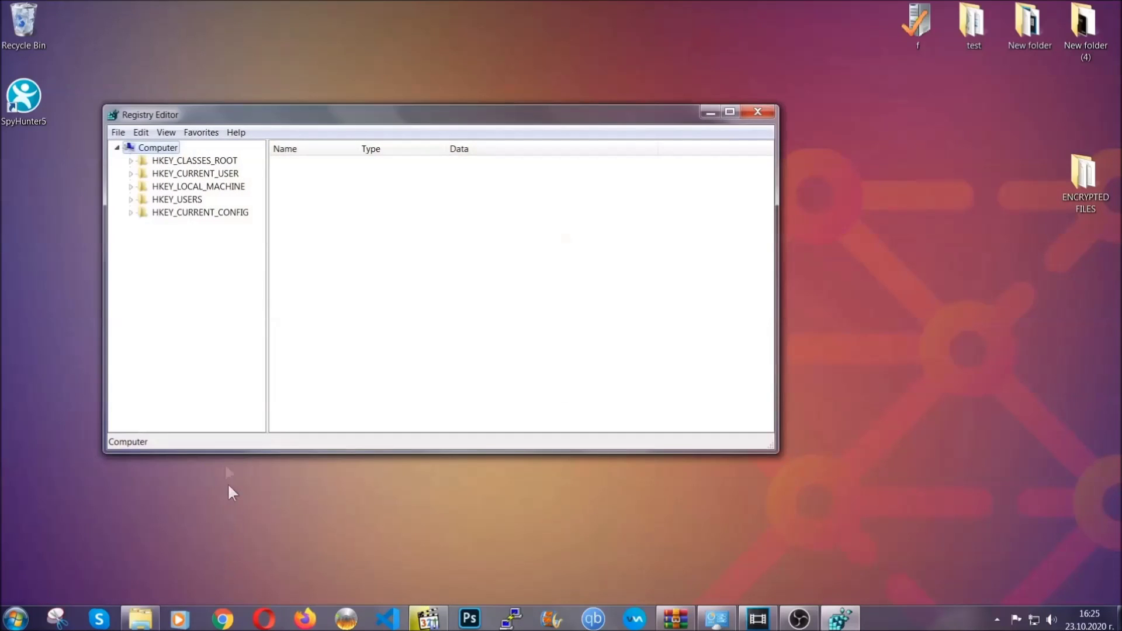
Export the entire registry as BACKUP to the desktop
click(118, 133)
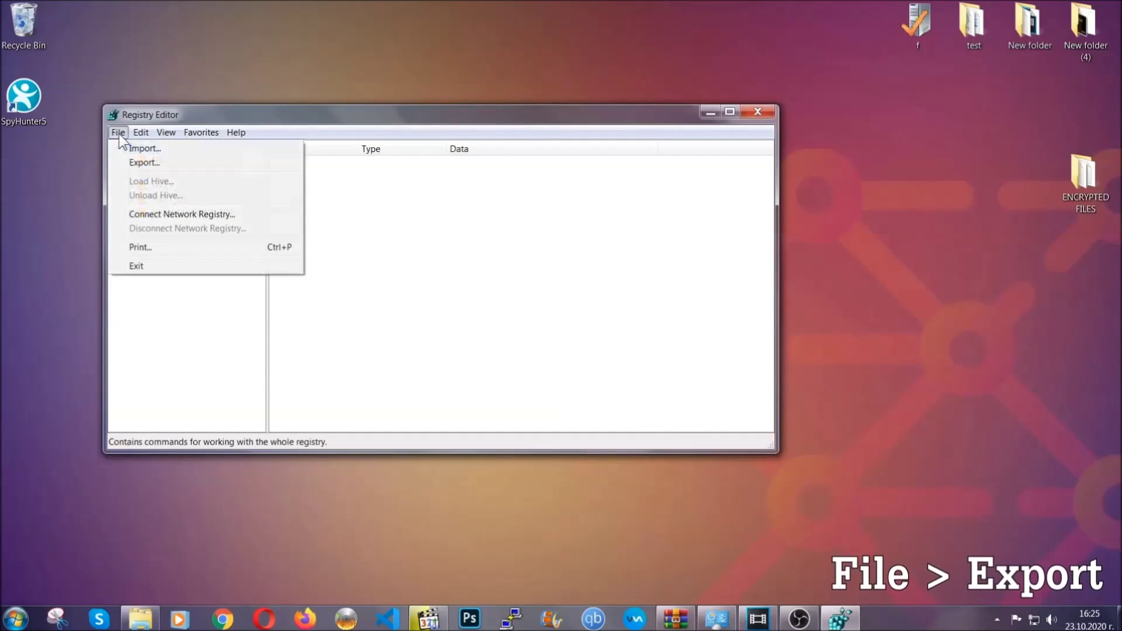
click(146, 161)
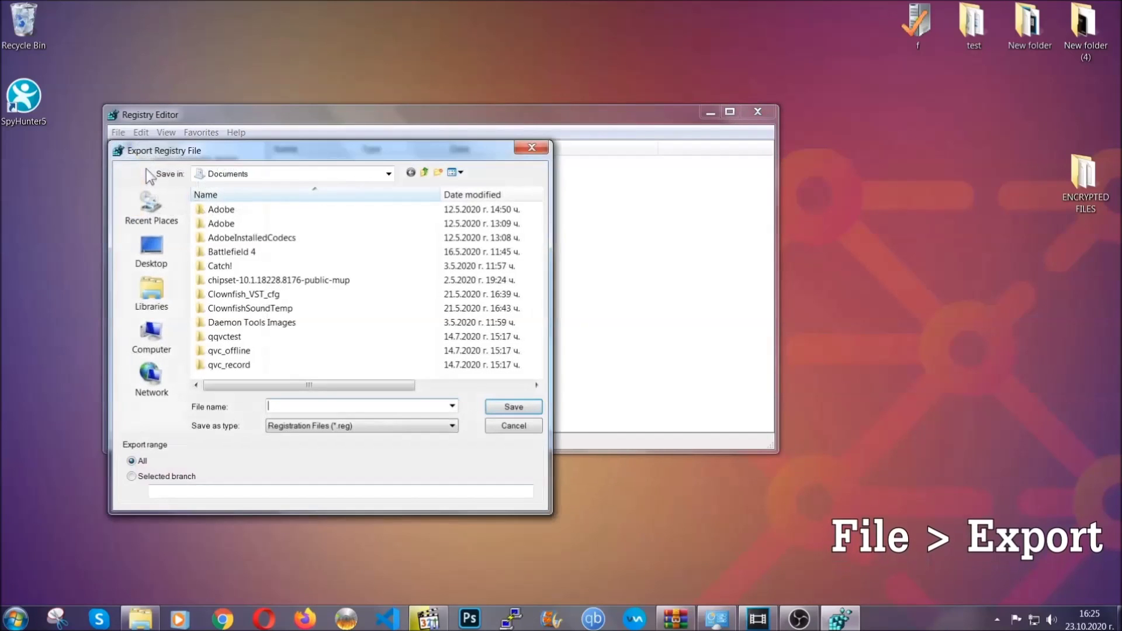
click(145, 247)
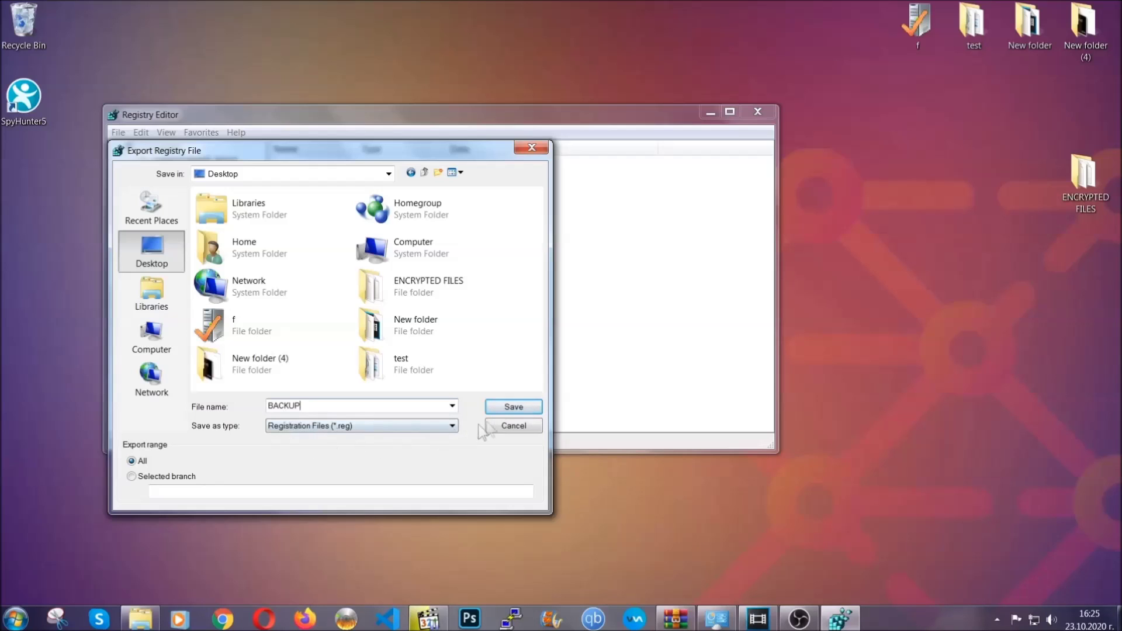
click(506, 409)
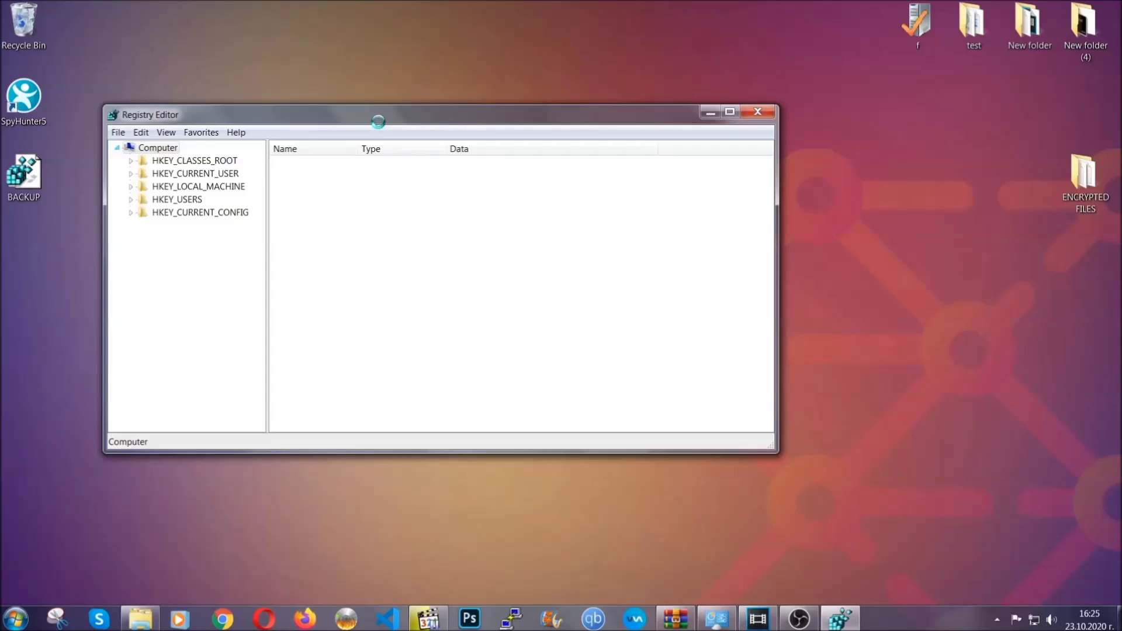
drag(377, 122, 488, 158)
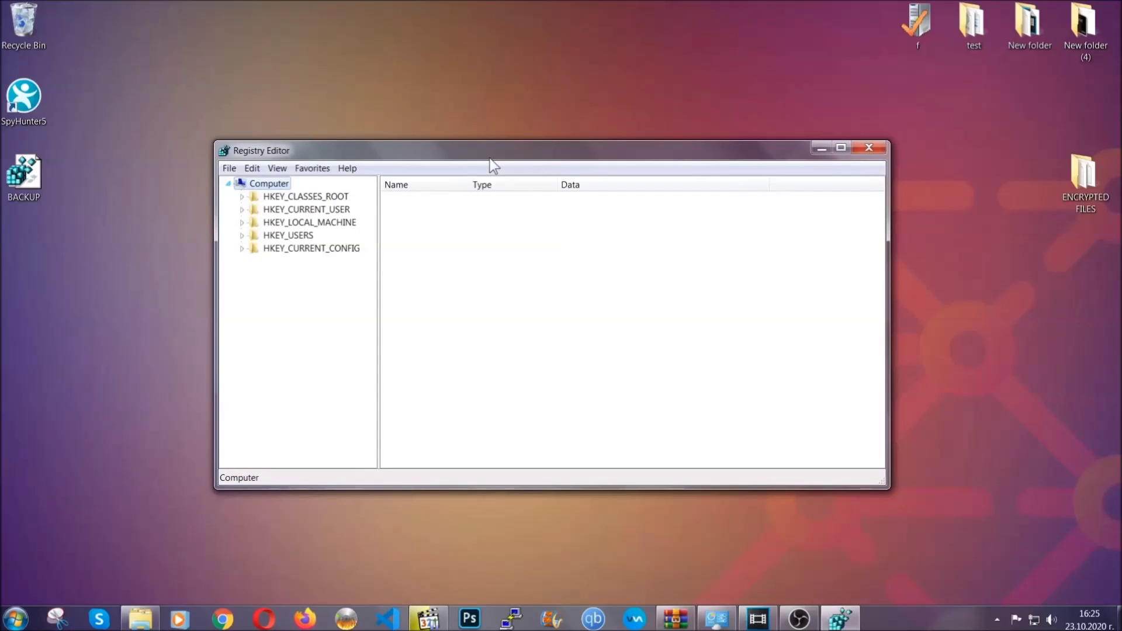
click(227, 168)
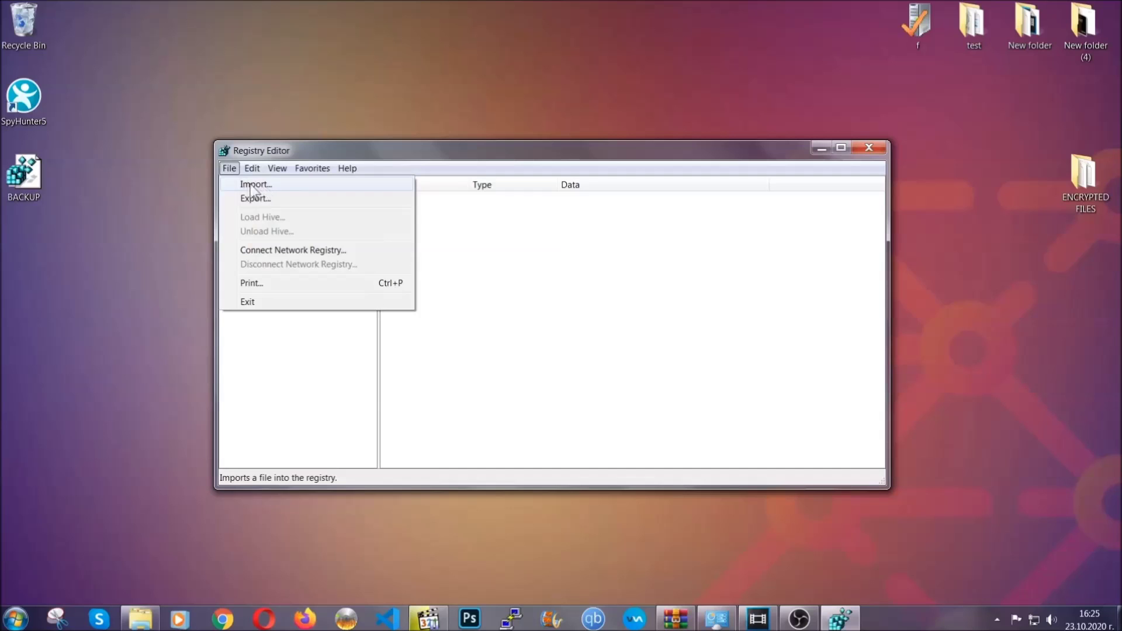
click(230, 169)
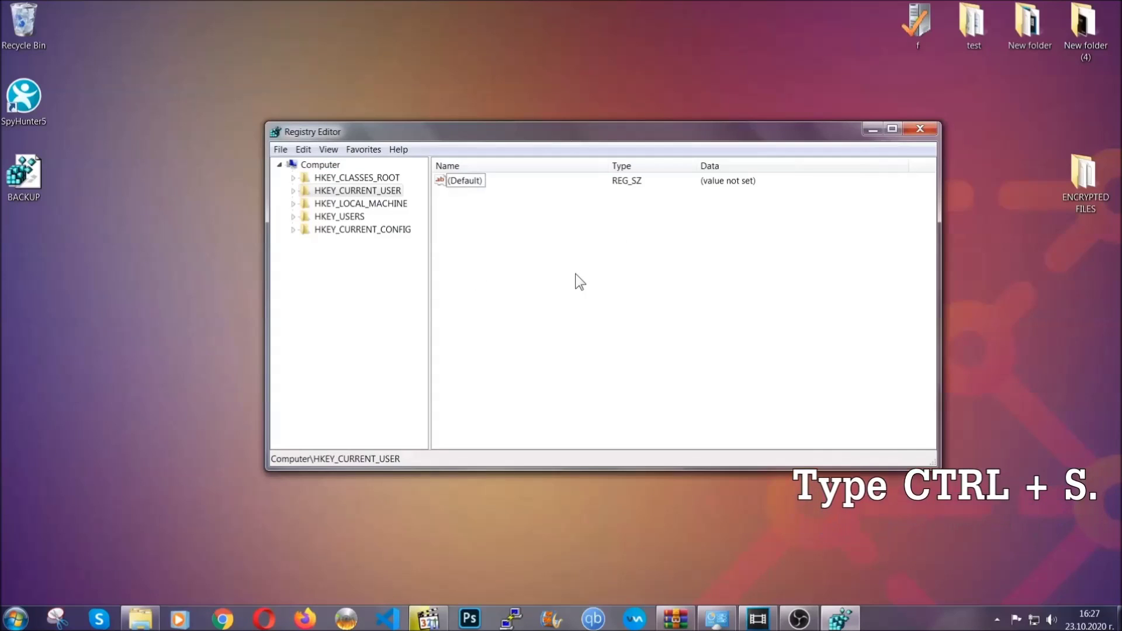
Search the registry for 'RunOnce' and open the CurrentVersion\Run key
key(ctrl+f)
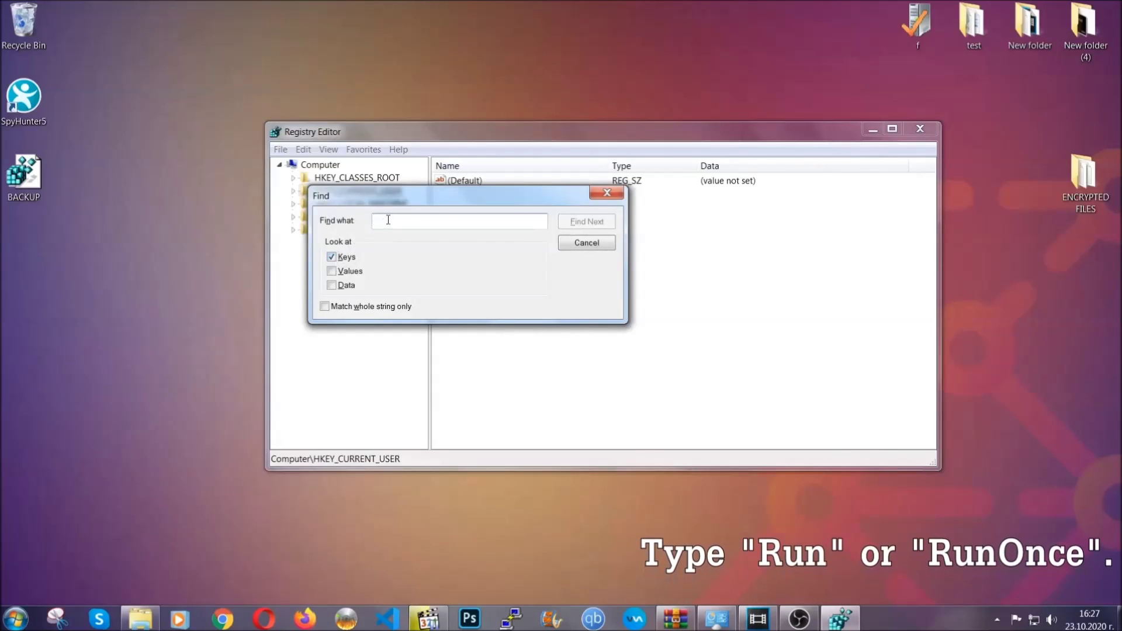
text(RunOnce)
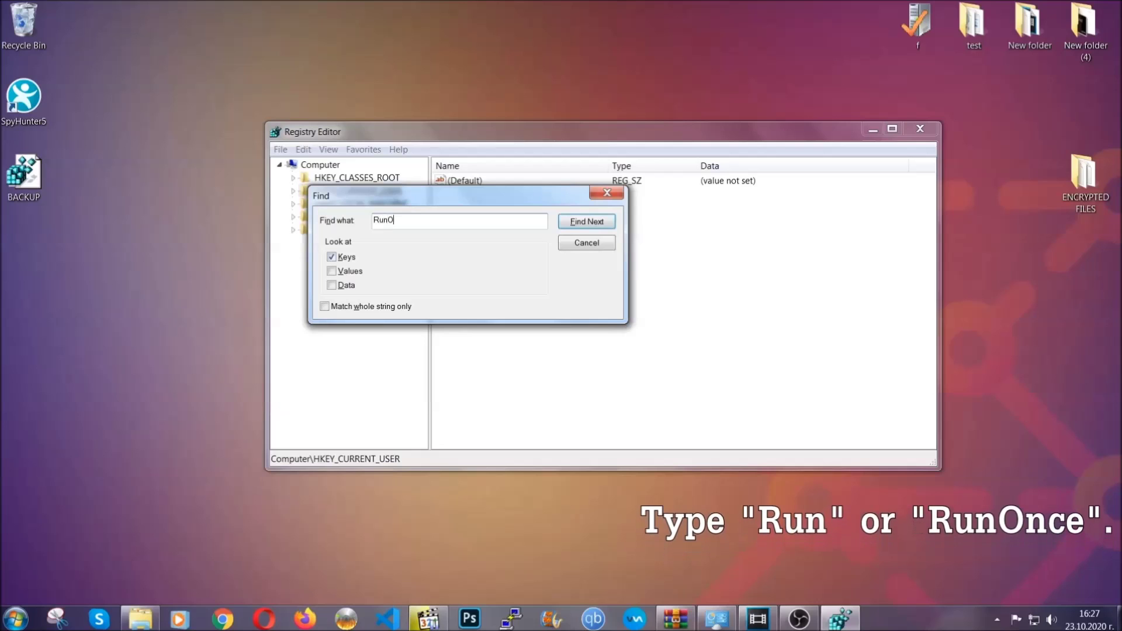
click(599, 223)
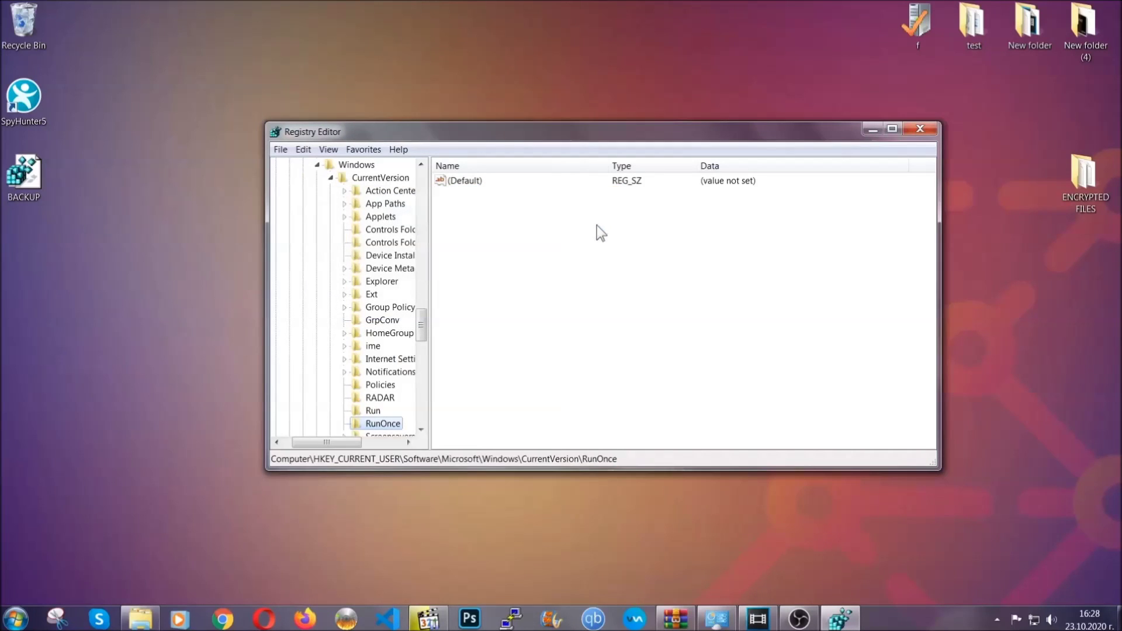
drag(427, 318, 423, 335)
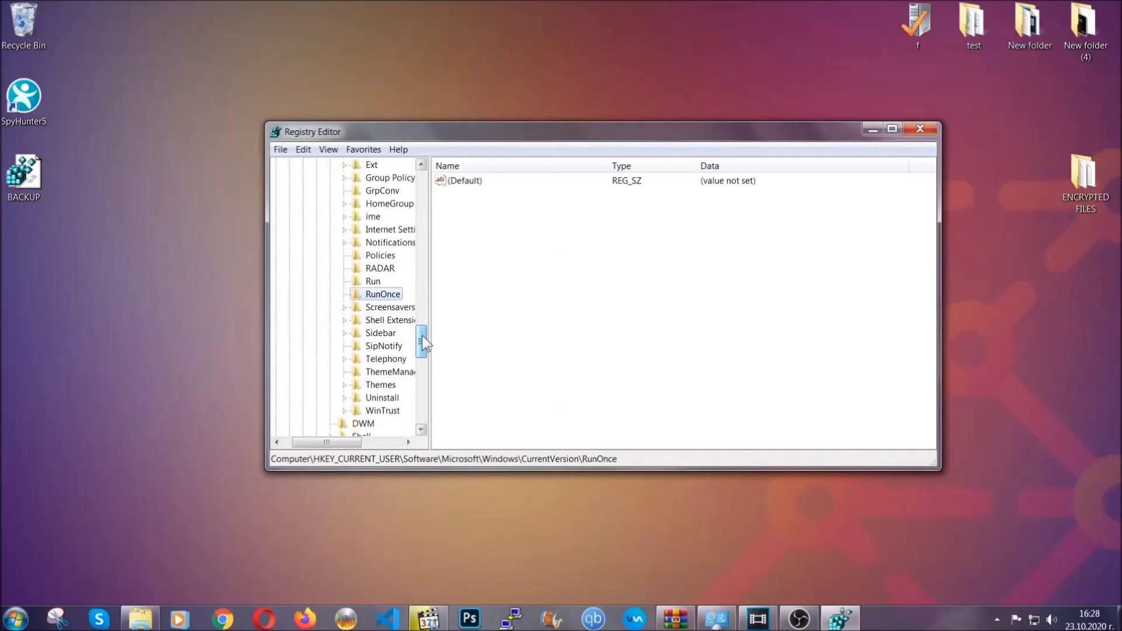
click(373, 281)
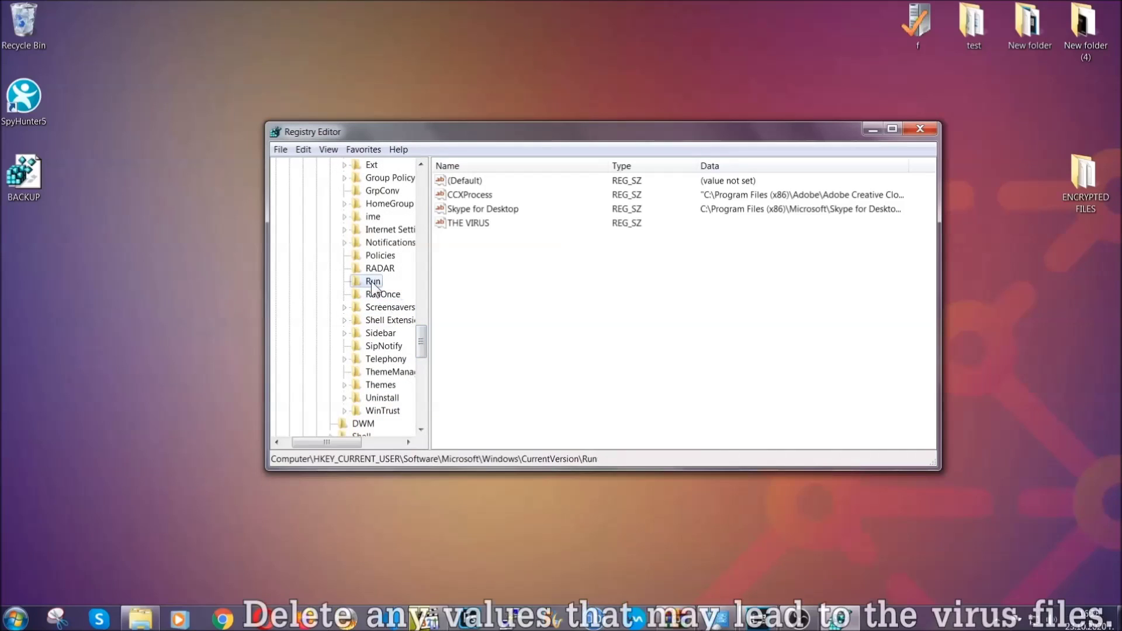
Permanently delete THE VIRUS value from the Run key
click(460, 224)
right_click(461, 226)
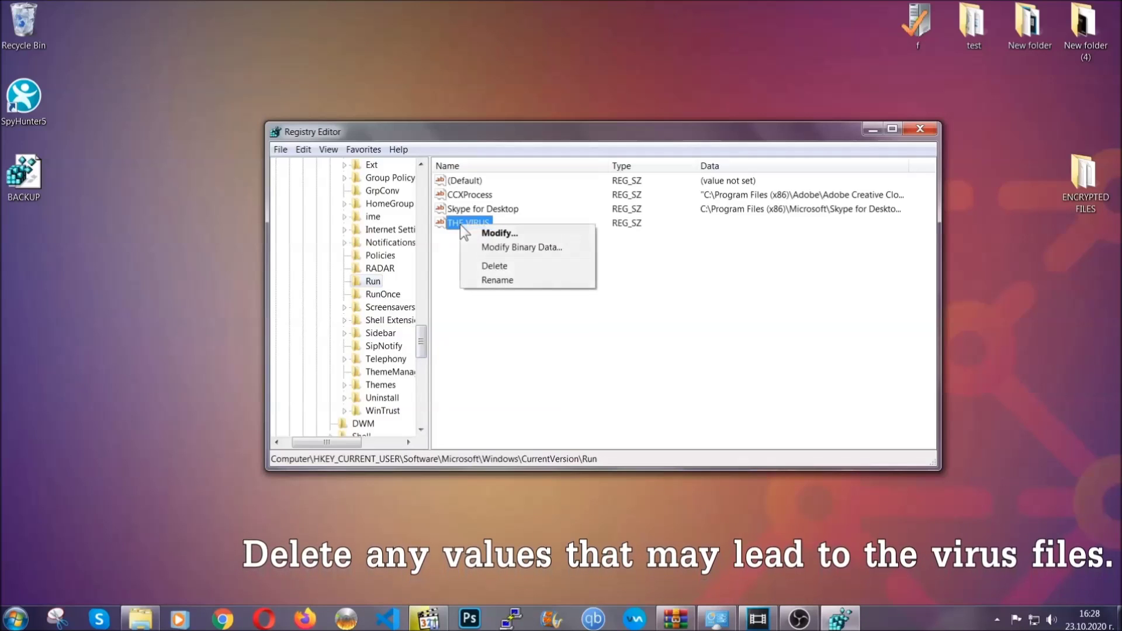
click(485, 266)
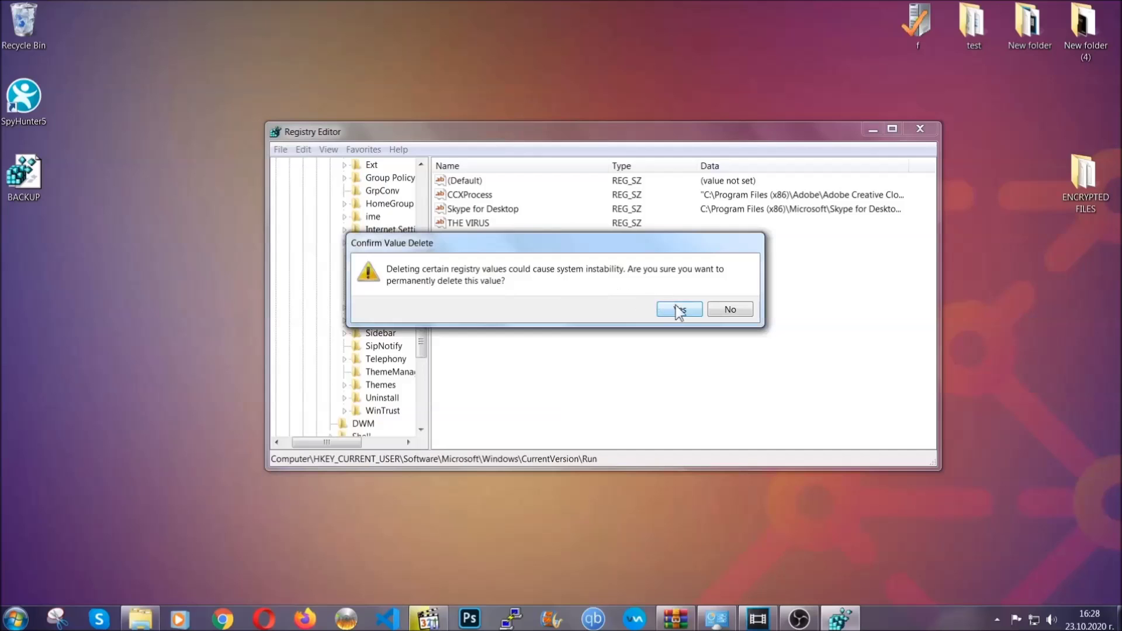
click(679, 309)
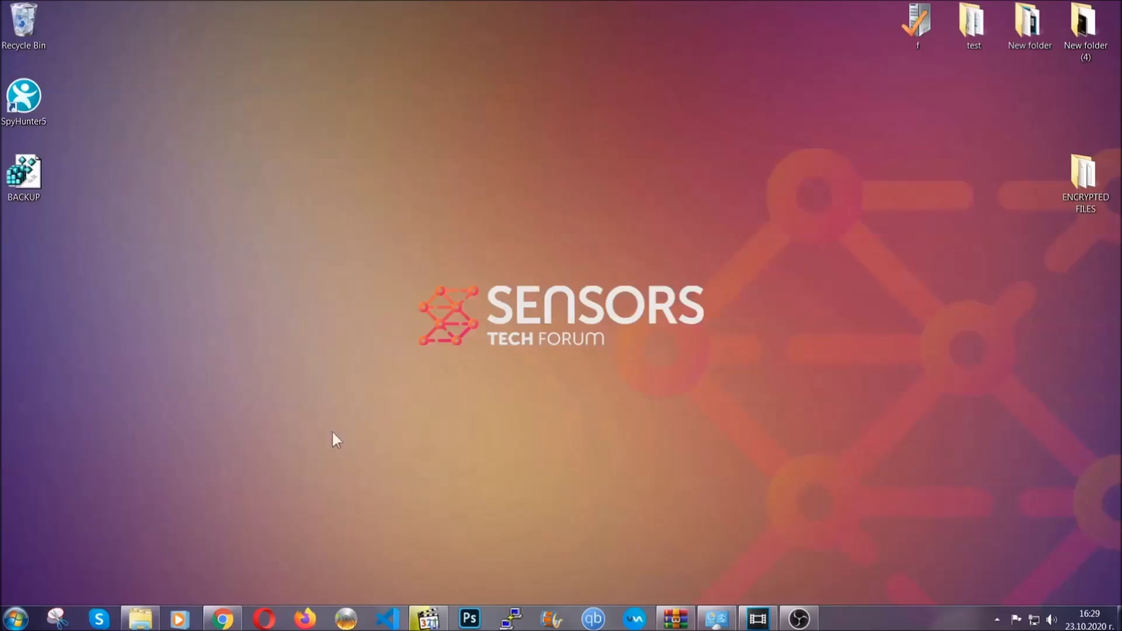
Return to the SensorsTechForum recovery article in Chrome and expand Method 2 Windows Backup
click(222, 619)
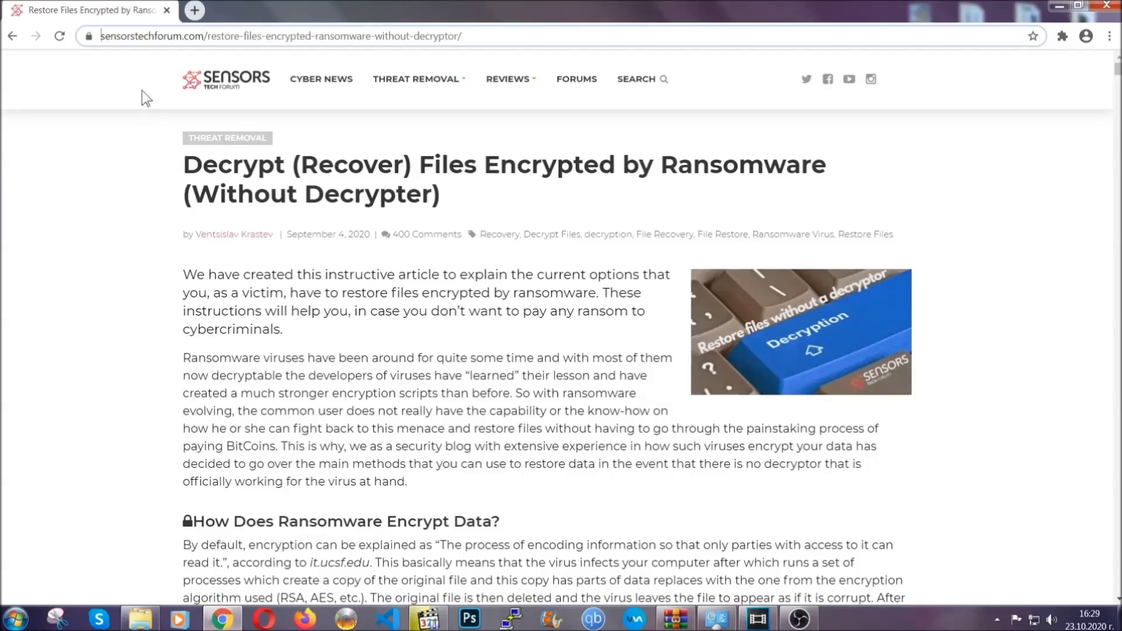
drag(103, 36, 506, 41)
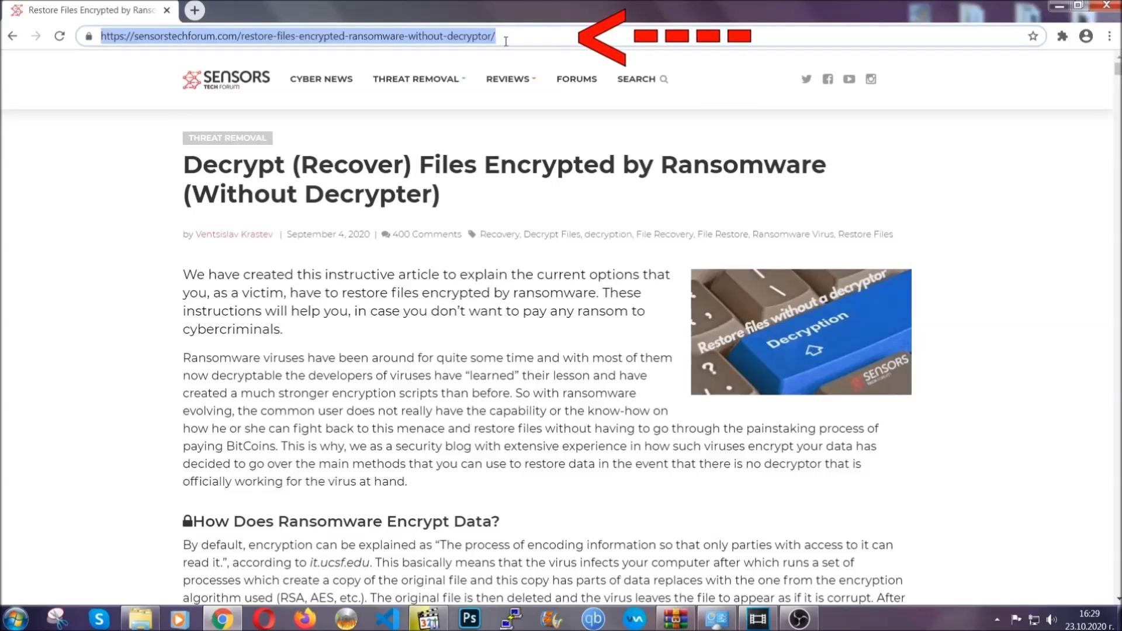
mouse_move(507, 81)
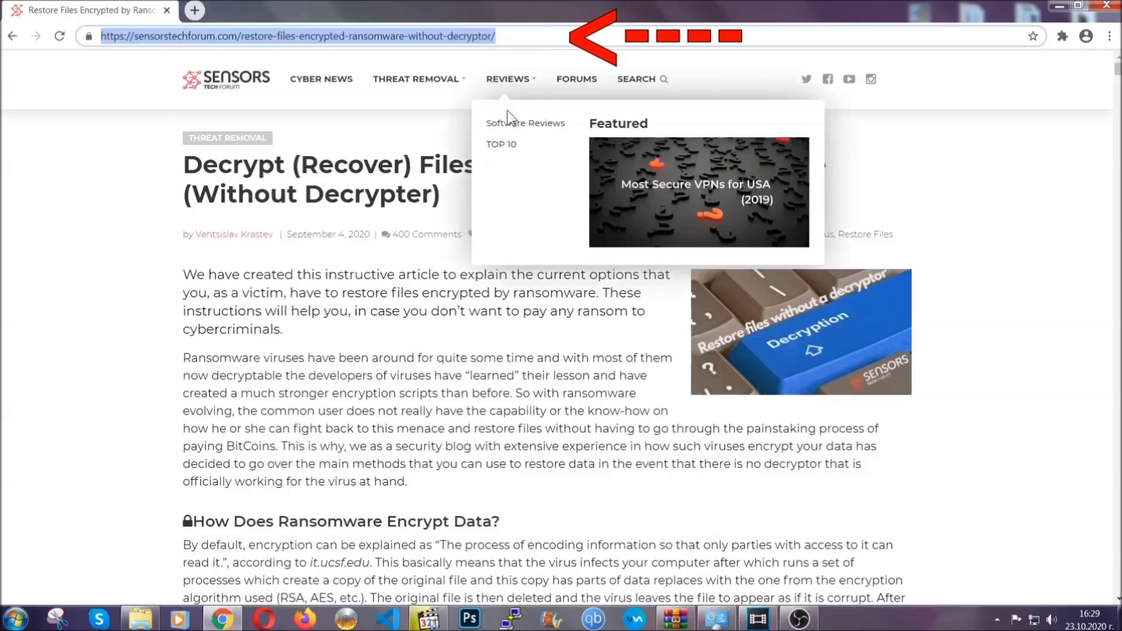
scroll(577, 319, down, 5)
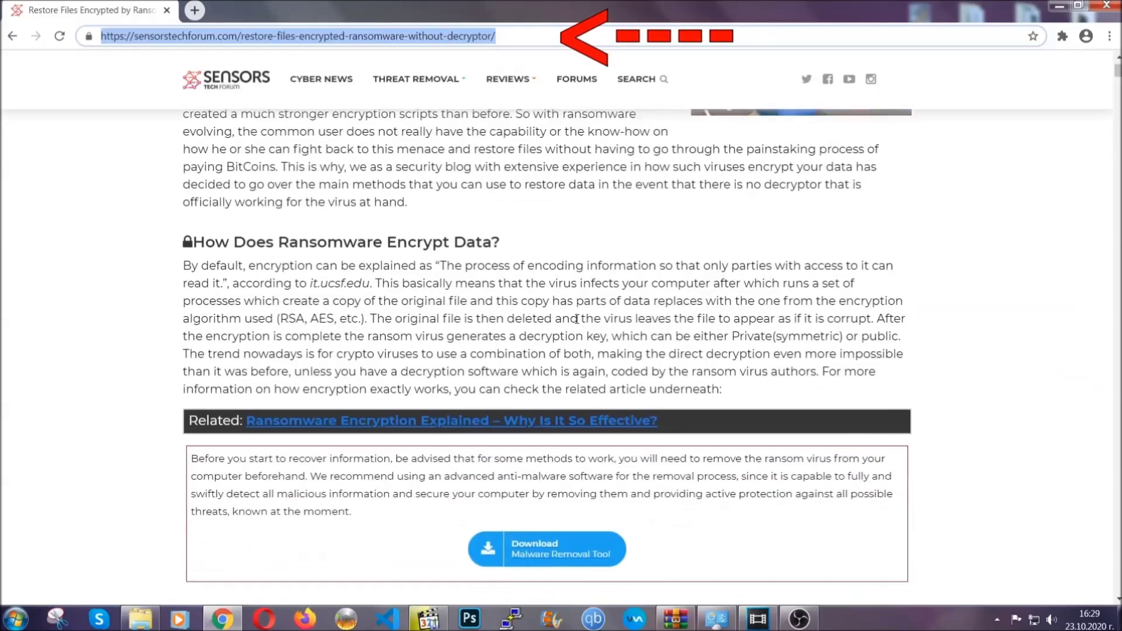
scroll(576, 319, down, 6)
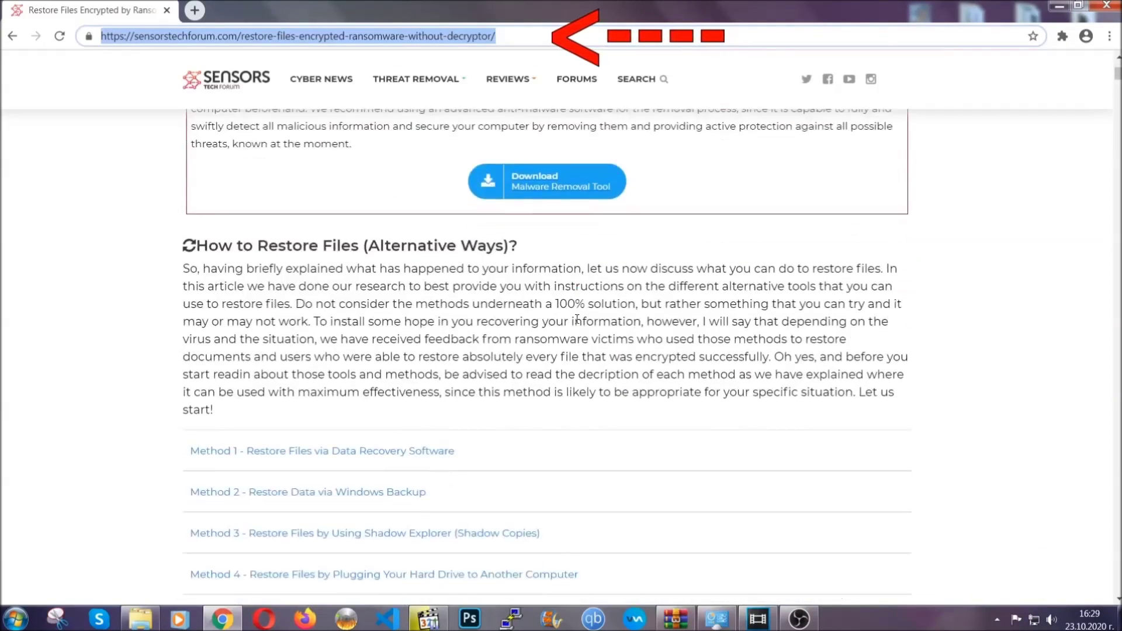
scroll(576, 319, down, 4)
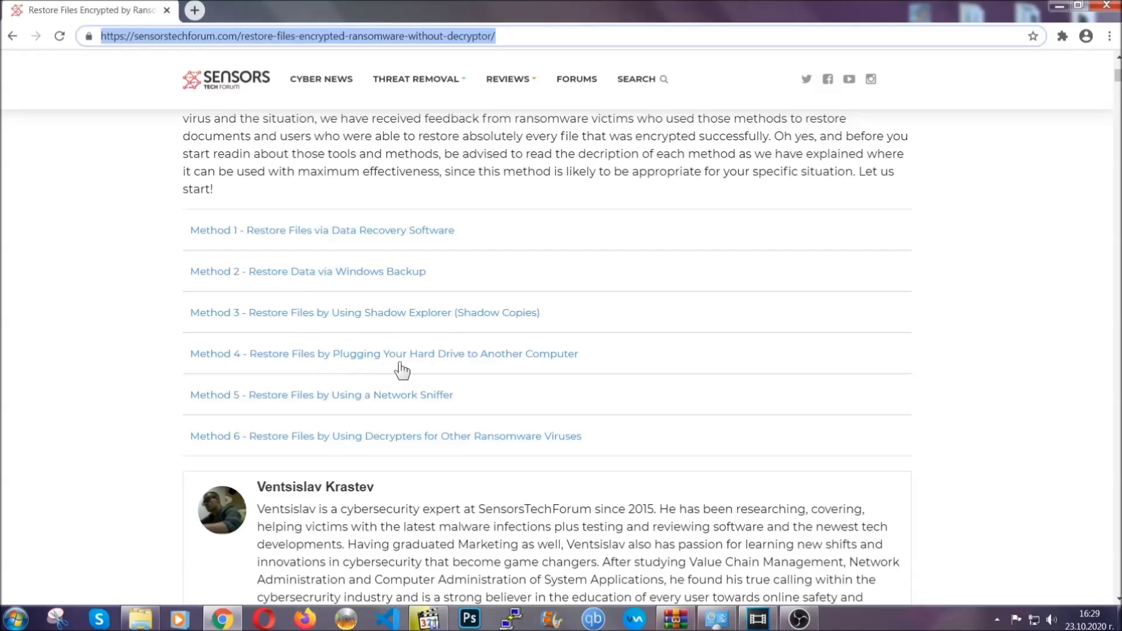
click(350, 271)
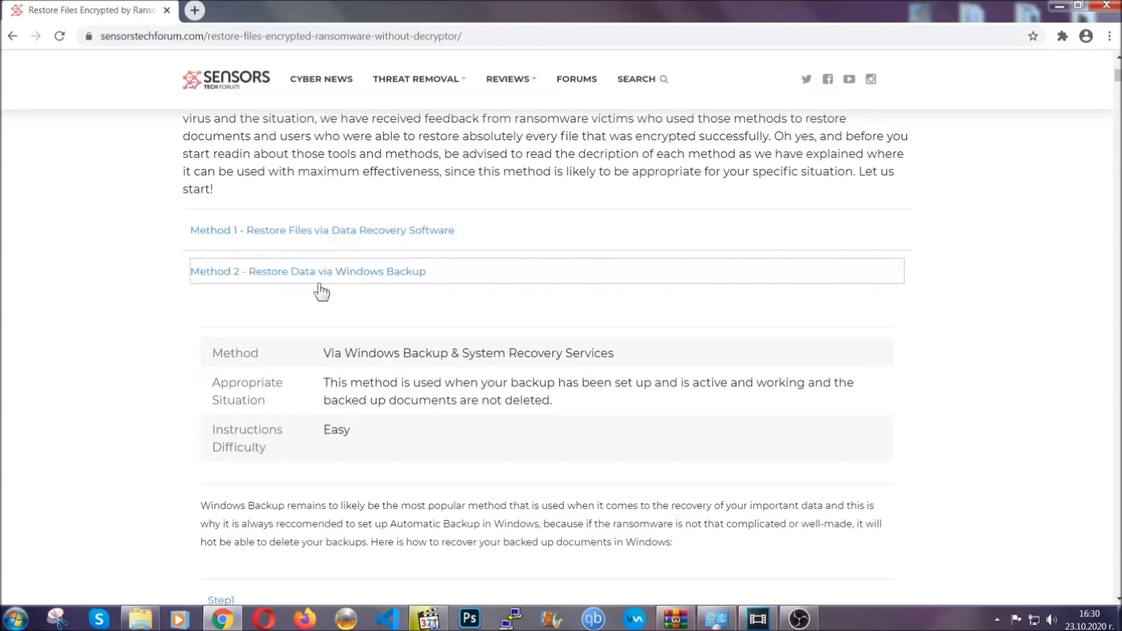
Expand Step1, Step2 and Step3 of the Windows Backup method
drag(325, 350, 395, 435)
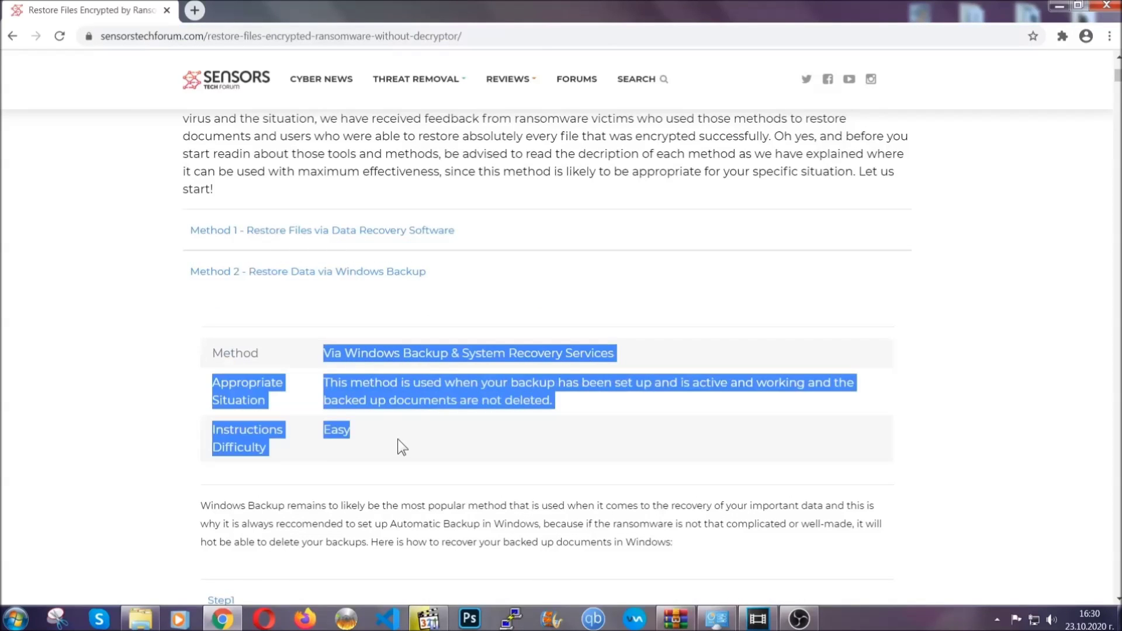
click(400, 436)
scroll(401, 436, down, 4)
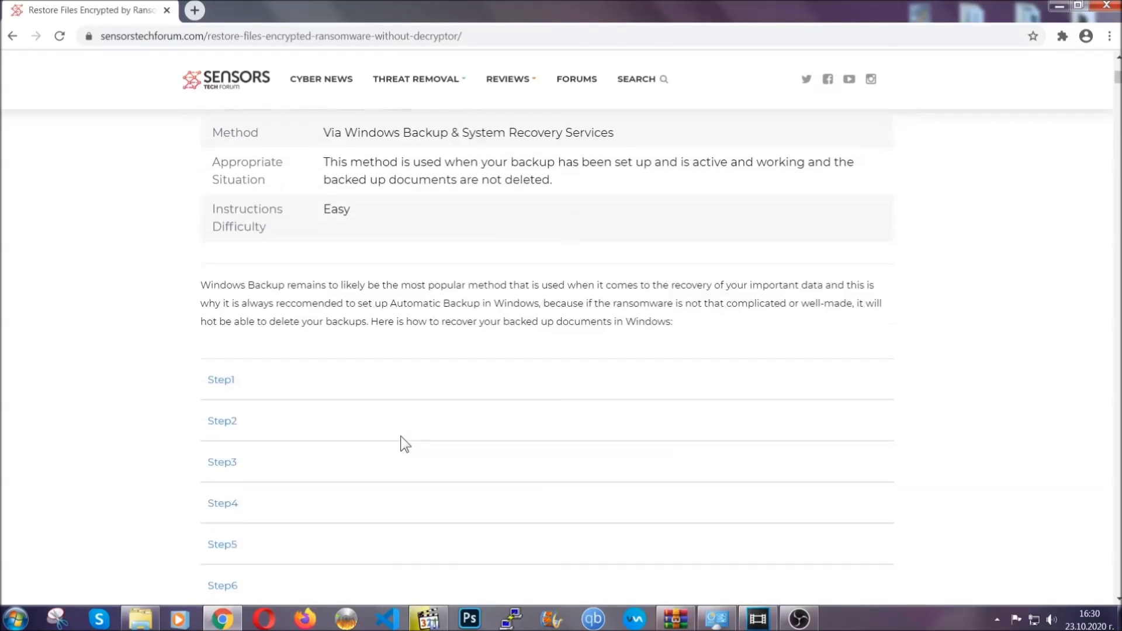
scroll(400, 436, down, 1)
click(229, 307)
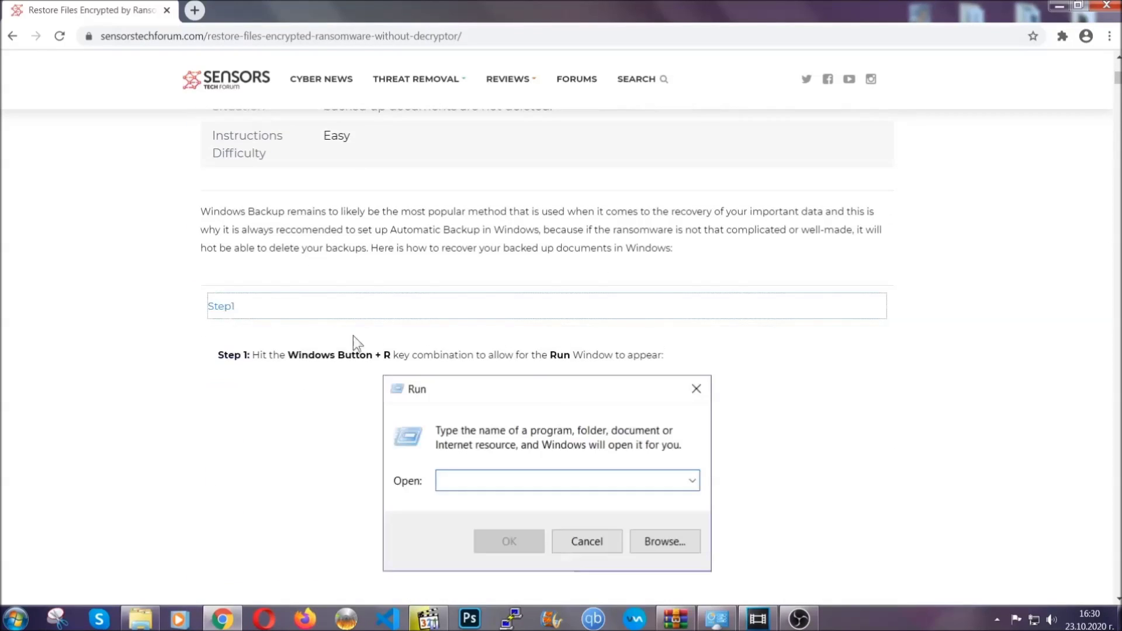
scroll(526, 363, down, 5)
click(262, 368)
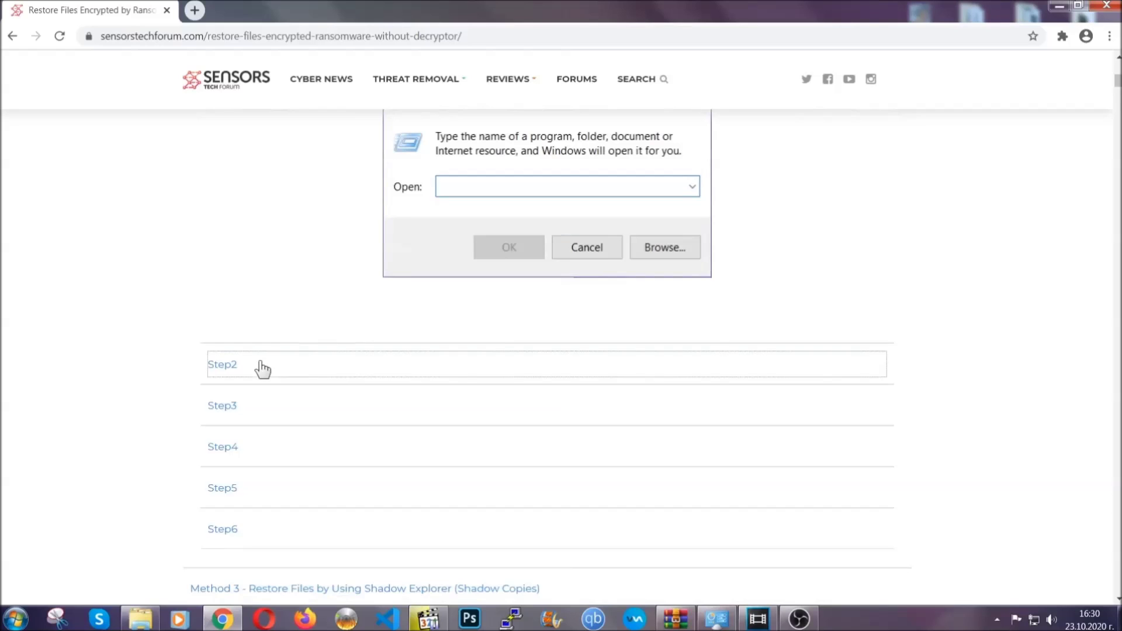
scroll(503, 369, down, 5)
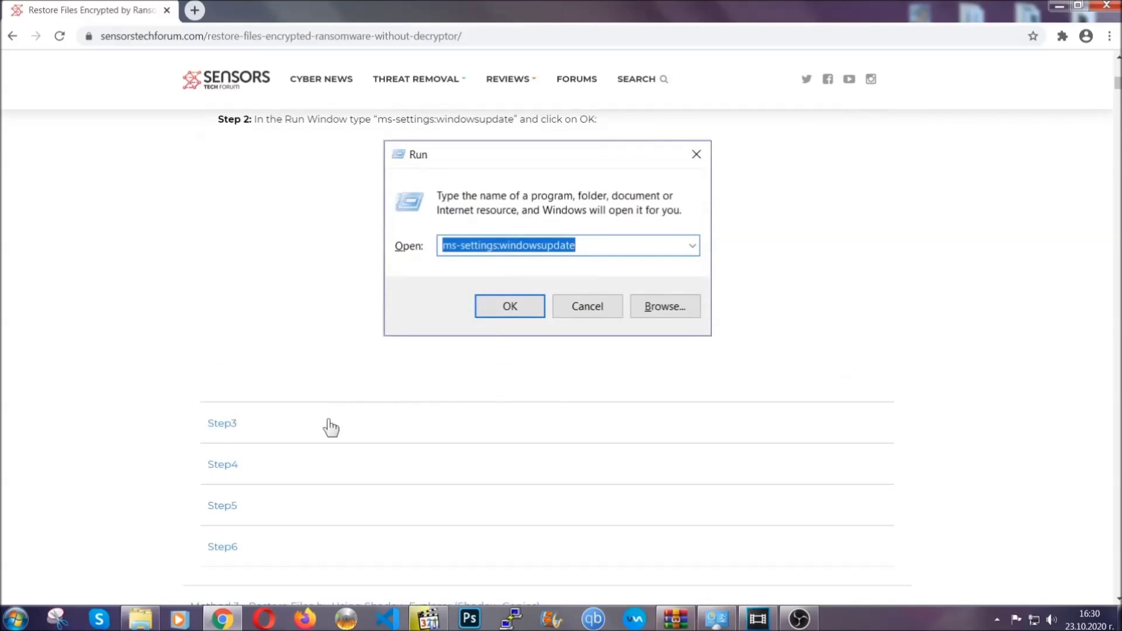
click(331, 426)
Scroll through the expanded step screenshots, then minimize the browser
scroll(496, 400, down, 4)
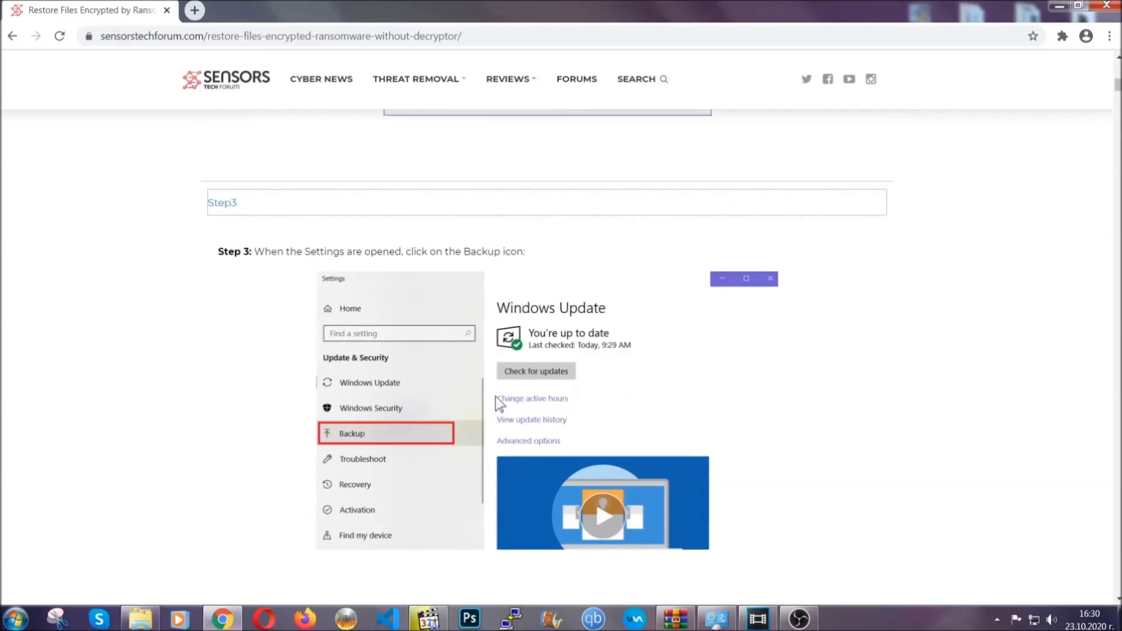
scroll(496, 396, down, 3)
scroll(493, 398, down, 2)
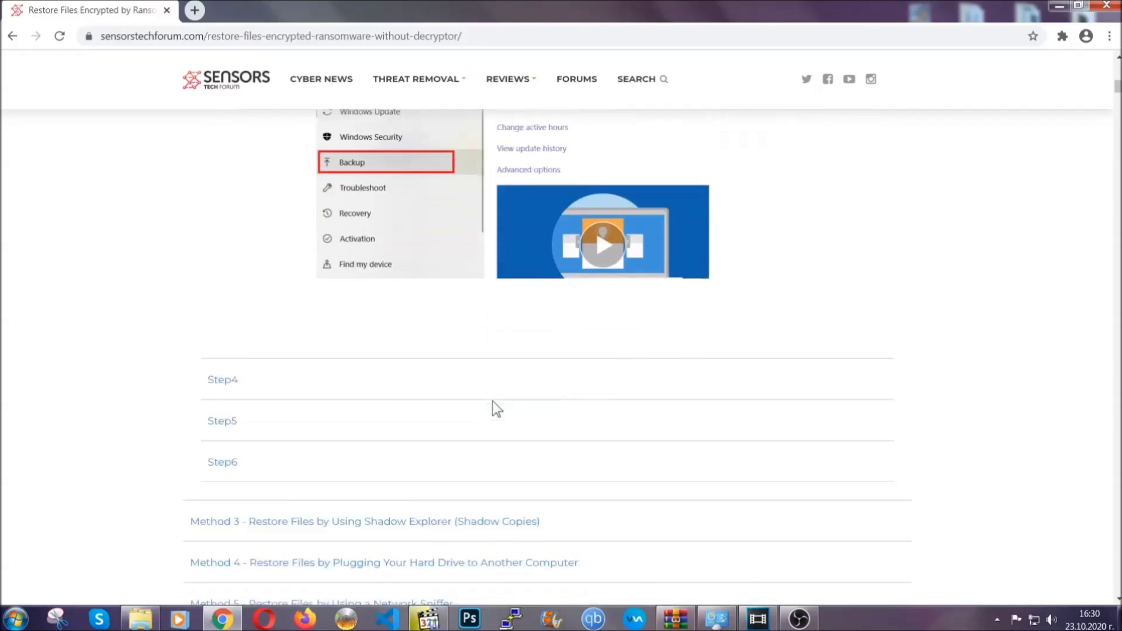
scroll(493, 400, down, 8)
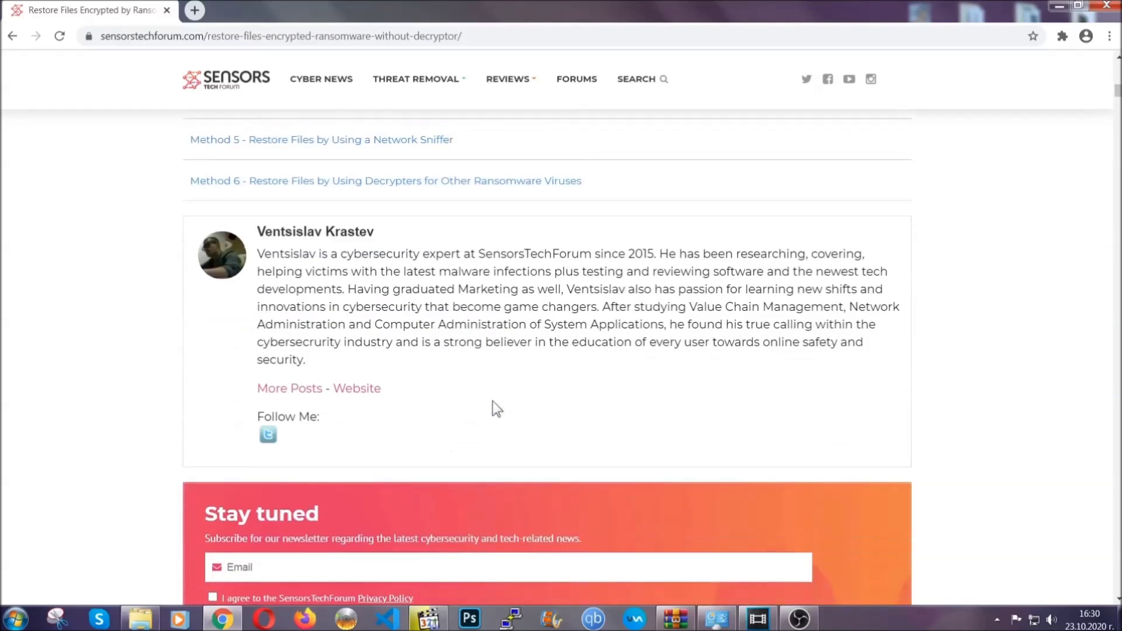
scroll(492, 401, up, 20)
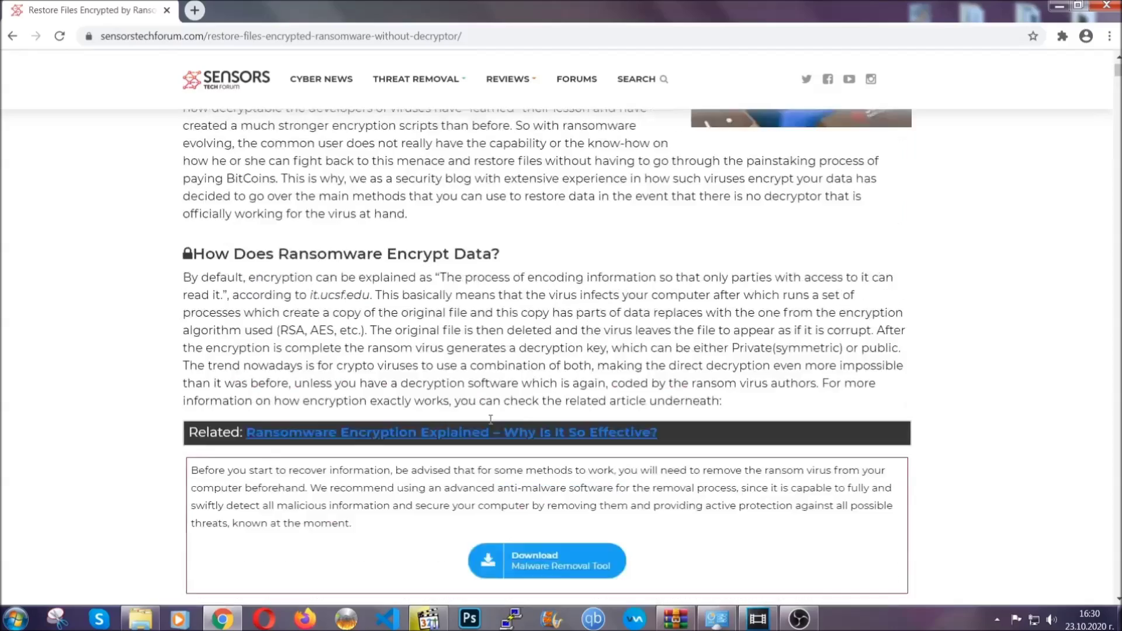
scroll(490, 419, up, 5)
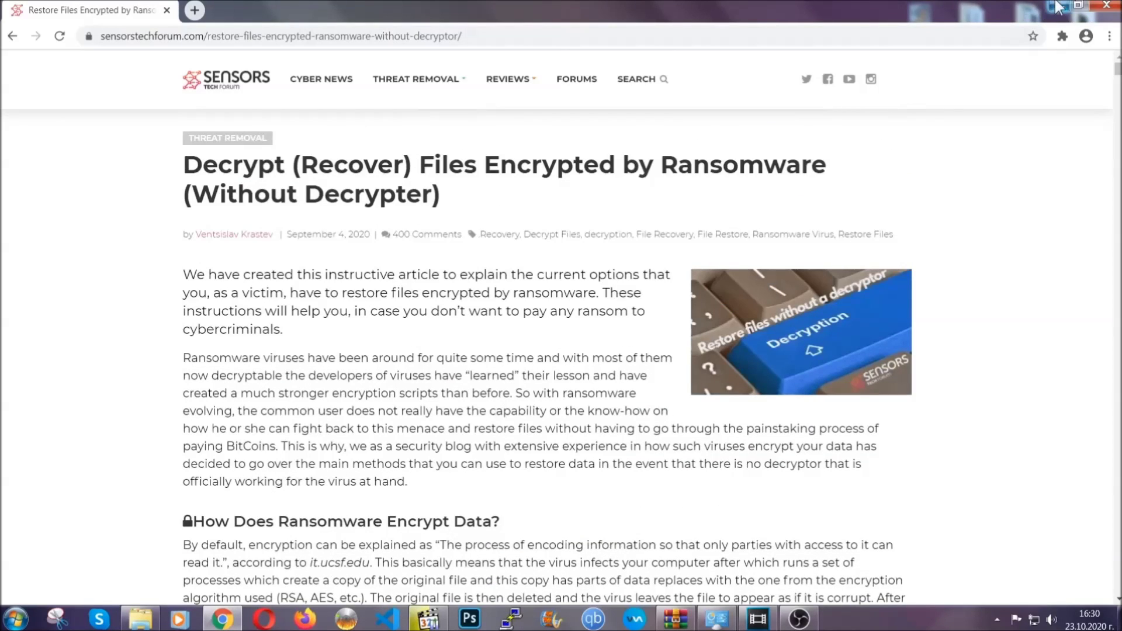
click(1056, 6)
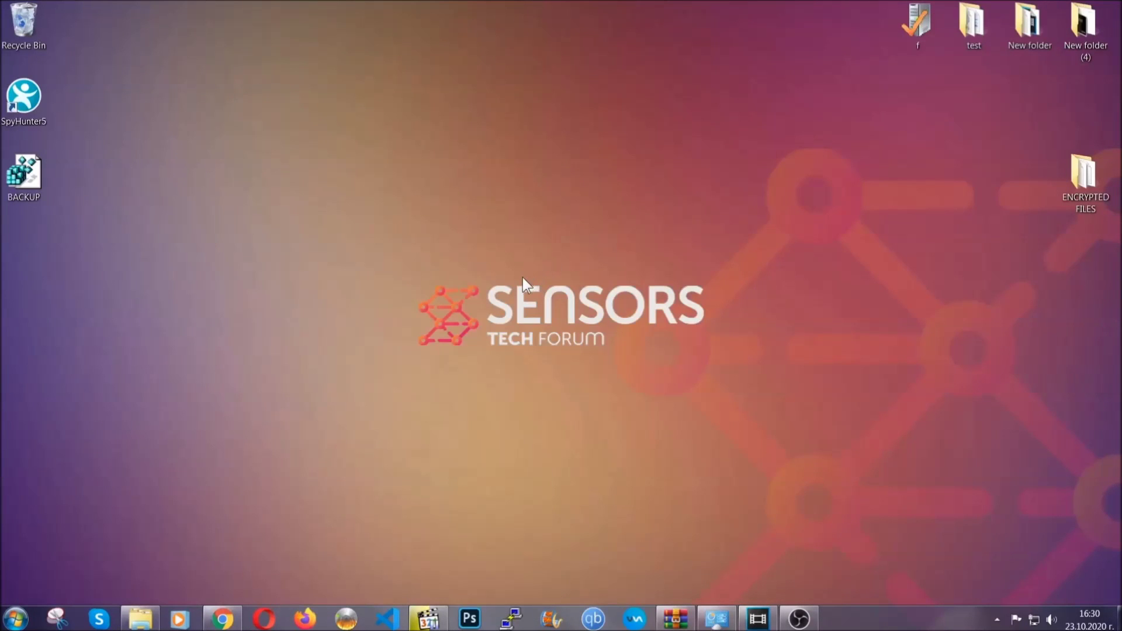